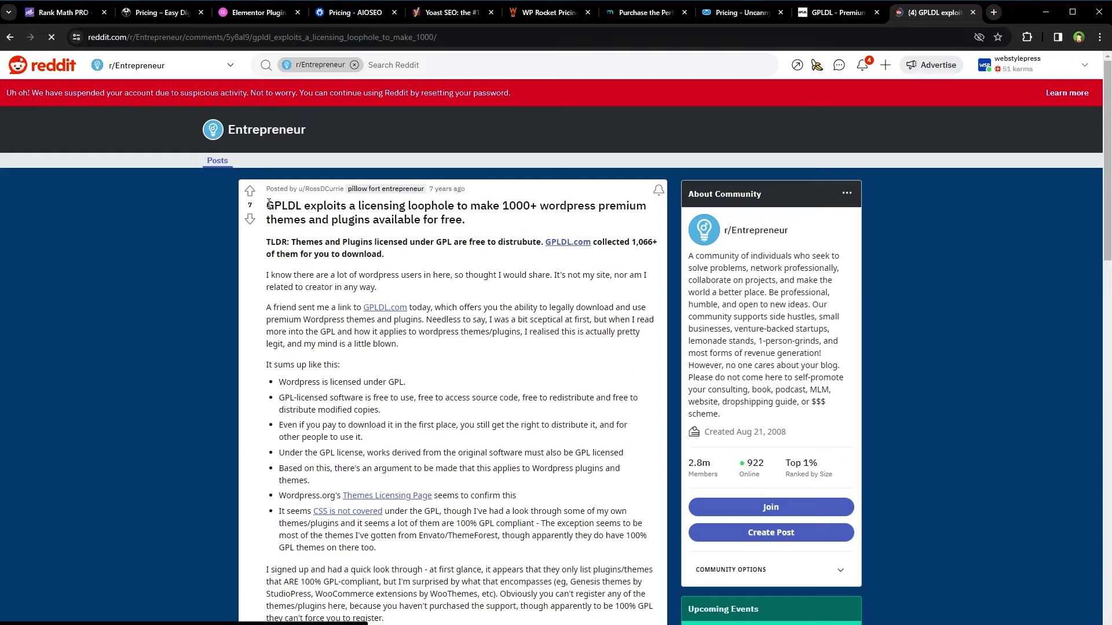
# Highlight the title of the Reddit post about GPLDL's licensing loophole and close that post.
pyautogui.moveTo(266, 206); pyautogui.dragTo(465, 220)
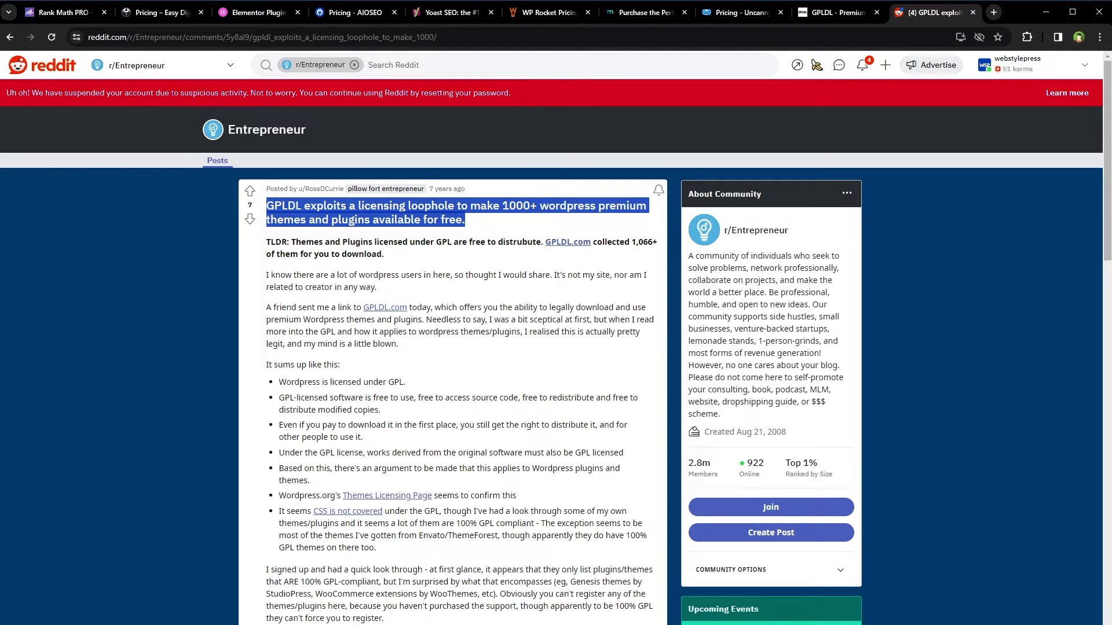
pyautogui.hotkey('ctrl', 'w')
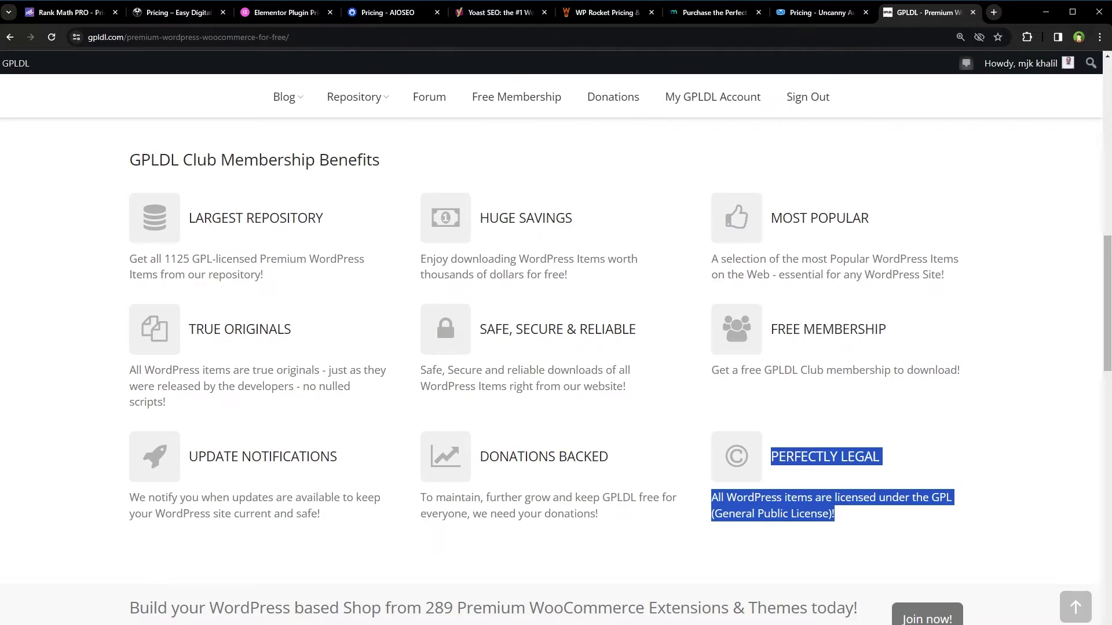
# Open the Premium WordPress Themes section of the GPLDL repository.
pyautogui.click(1063, 225)
pyautogui.scroll(10, 1040, 218)
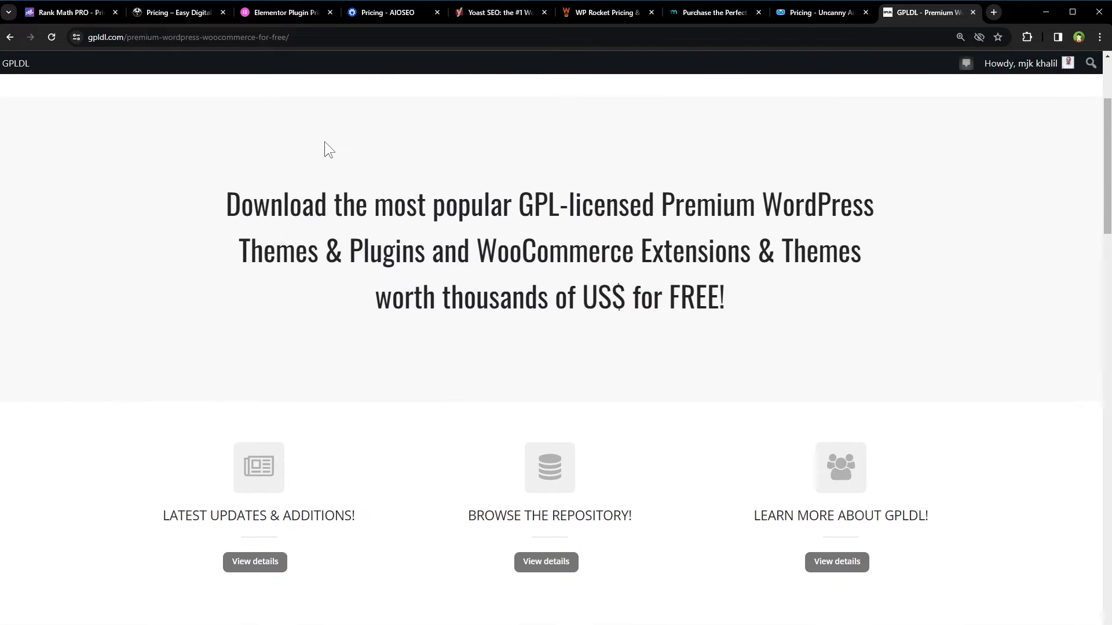
pyautogui.moveTo(518, 176)
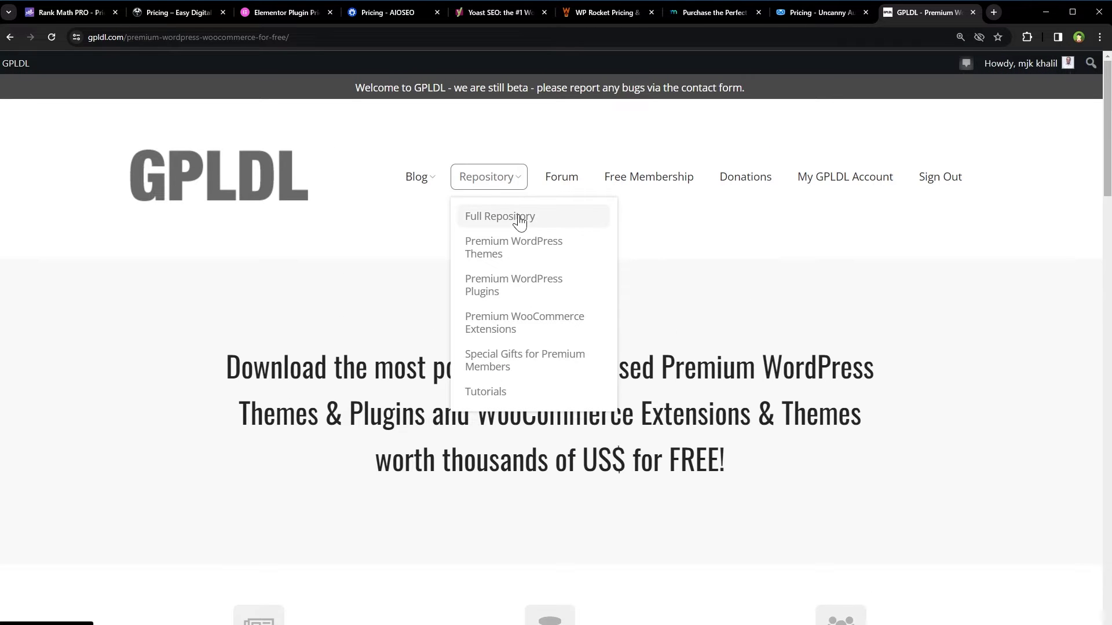
pyautogui.click(510, 251)
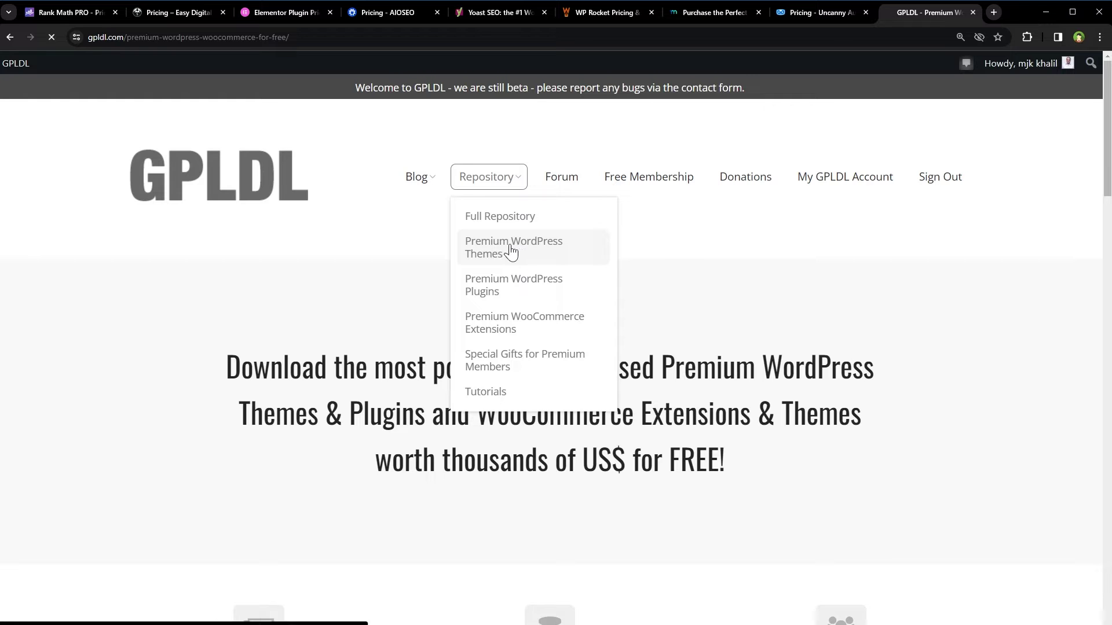
# Look through the premium themes list, examining the developers, versions, update dates and download availability.
pyautogui.scroll(-5, 81, 391)
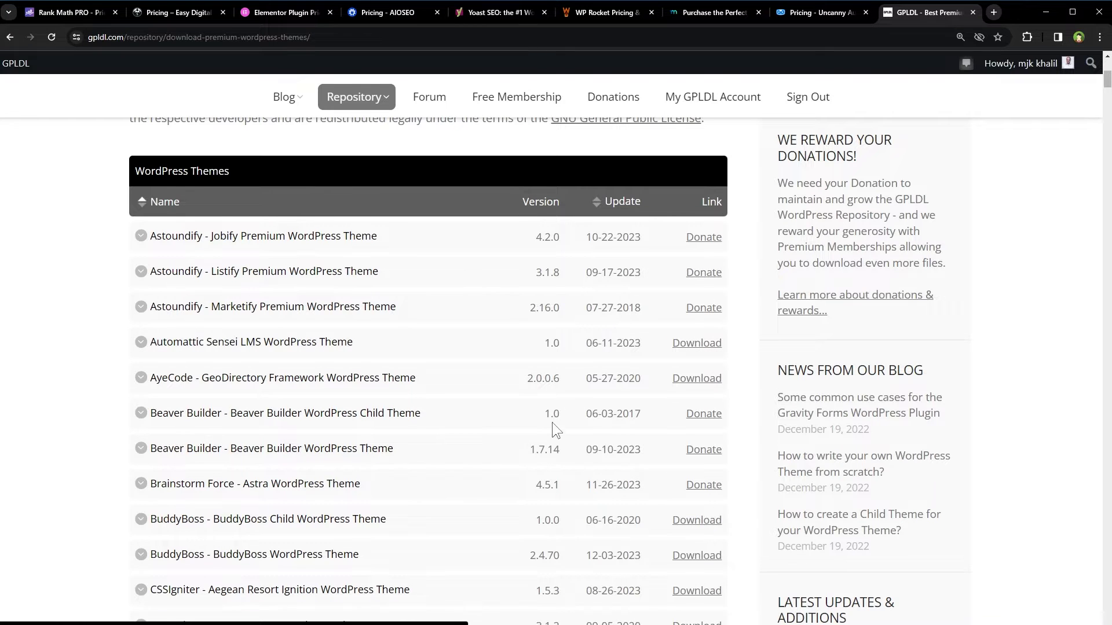
pyautogui.scroll(-5, 699, 386)
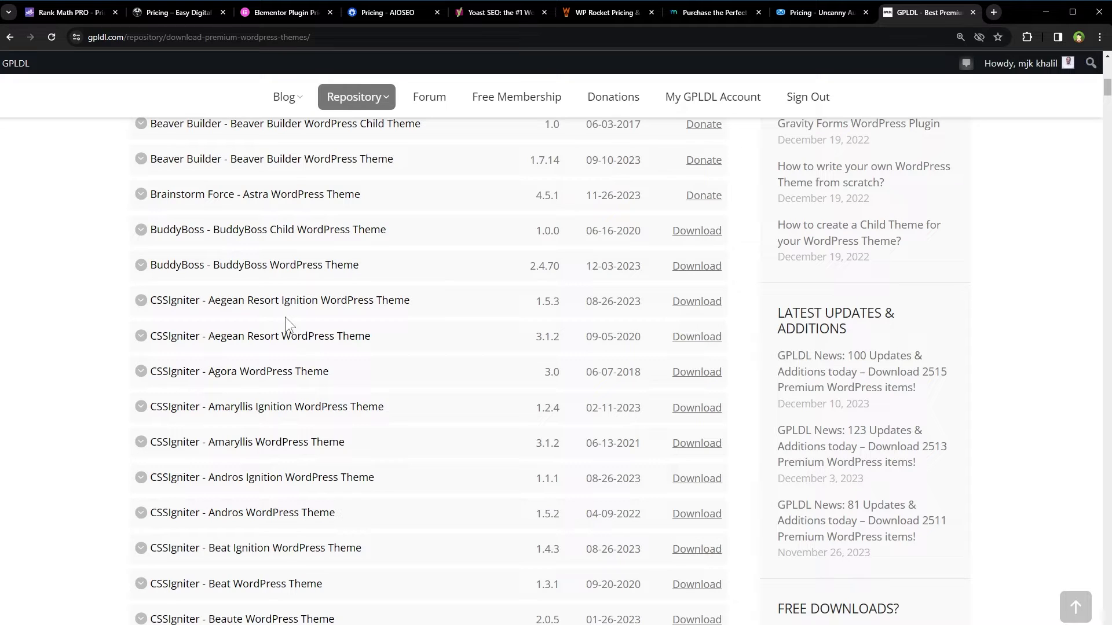
pyautogui.scroll(-20, 285, 318)
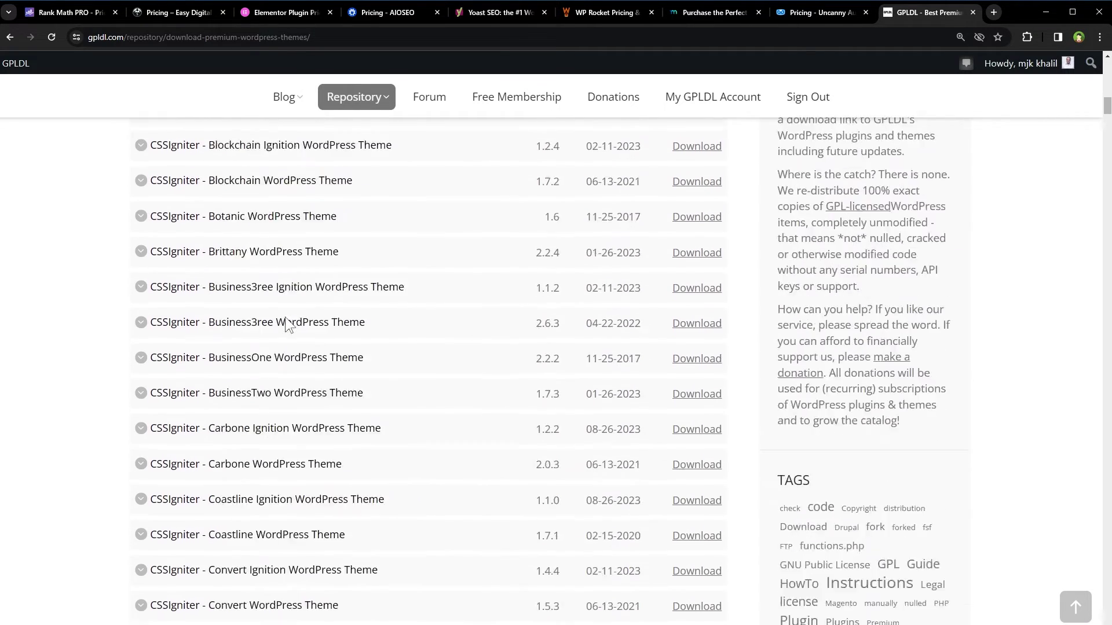
pyautogui.scroll(-20, 288, 326)
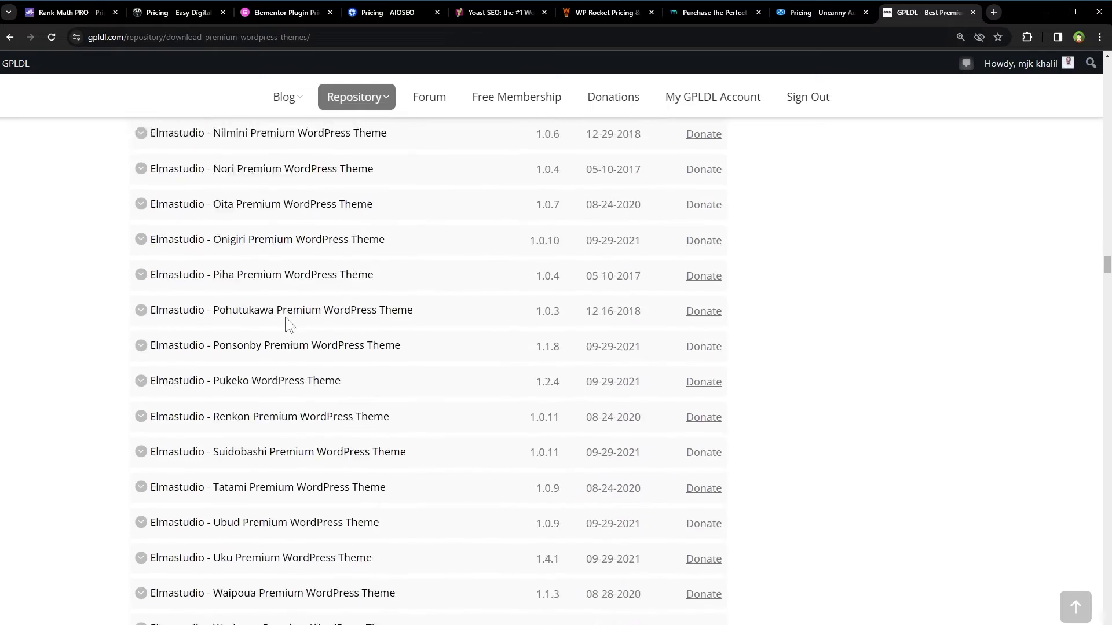
pyautogui.scroll(-20, 286, 326)
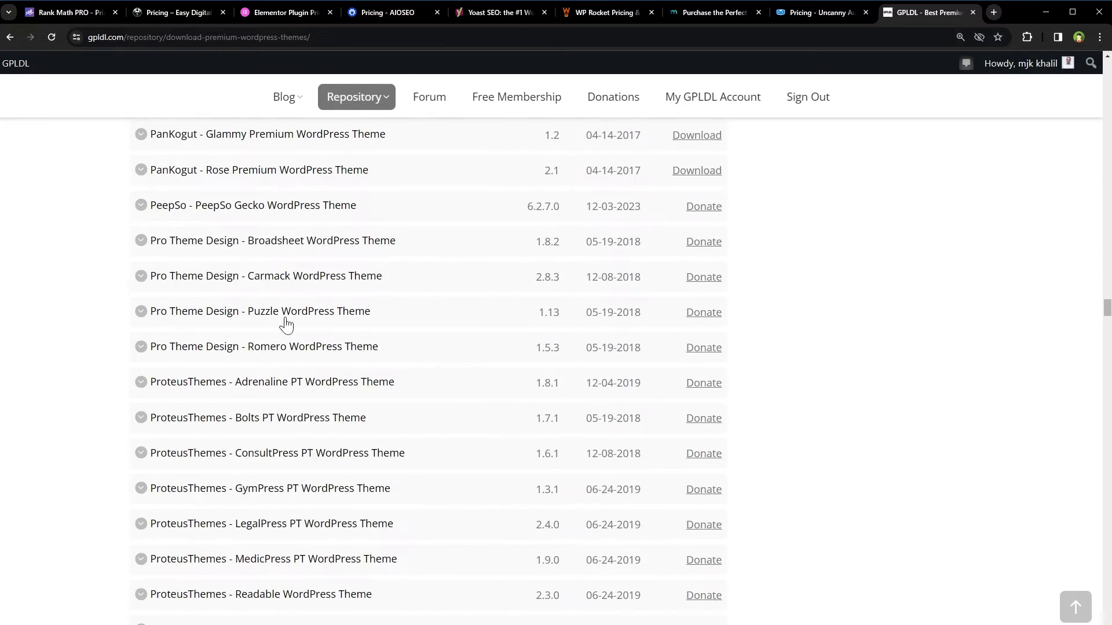
pyautogui.scroll(-20, 286, 324)
pyautogui.scroll(-20, 285, 317)
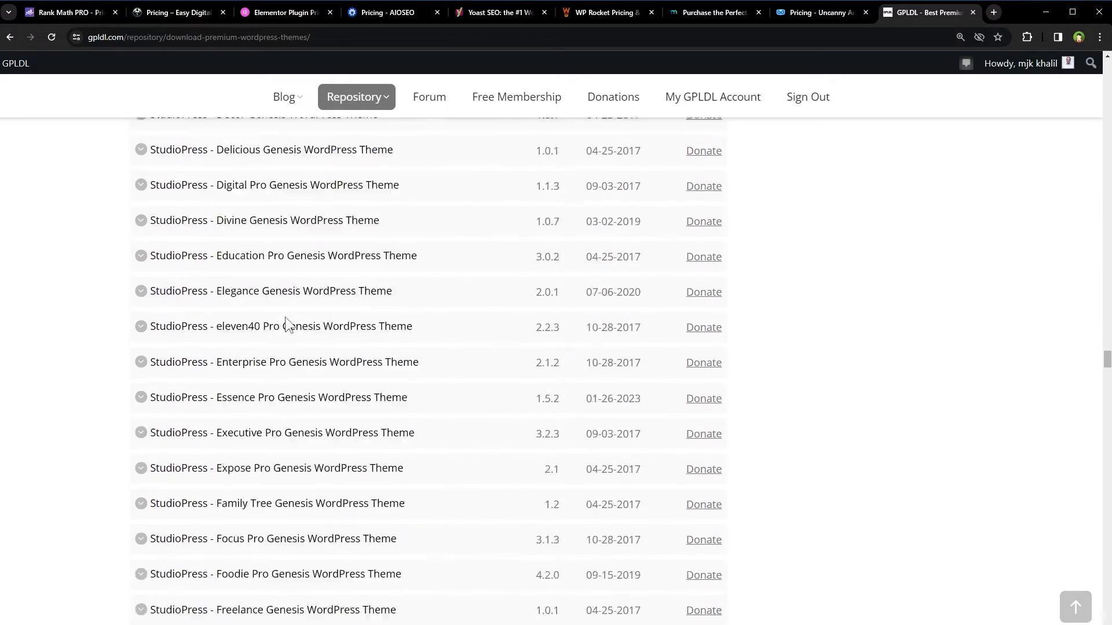
pyautogui.scroll(-20, 285, 318)
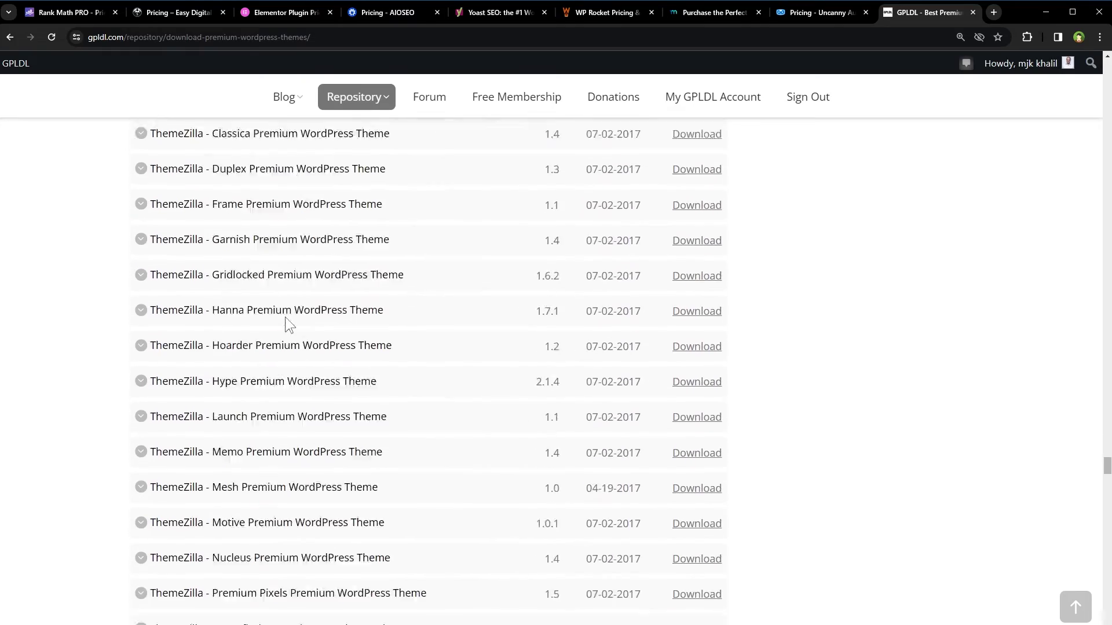
pyautogui.scroll(-20, 286, 325)
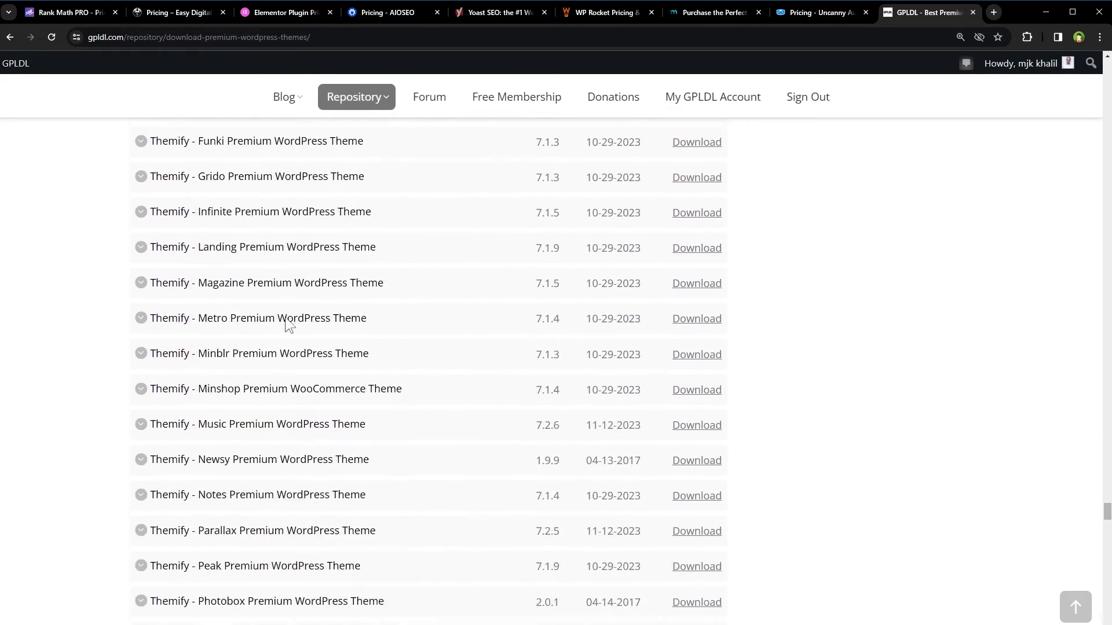
pyautogui.scroll(-20, 285, 317)
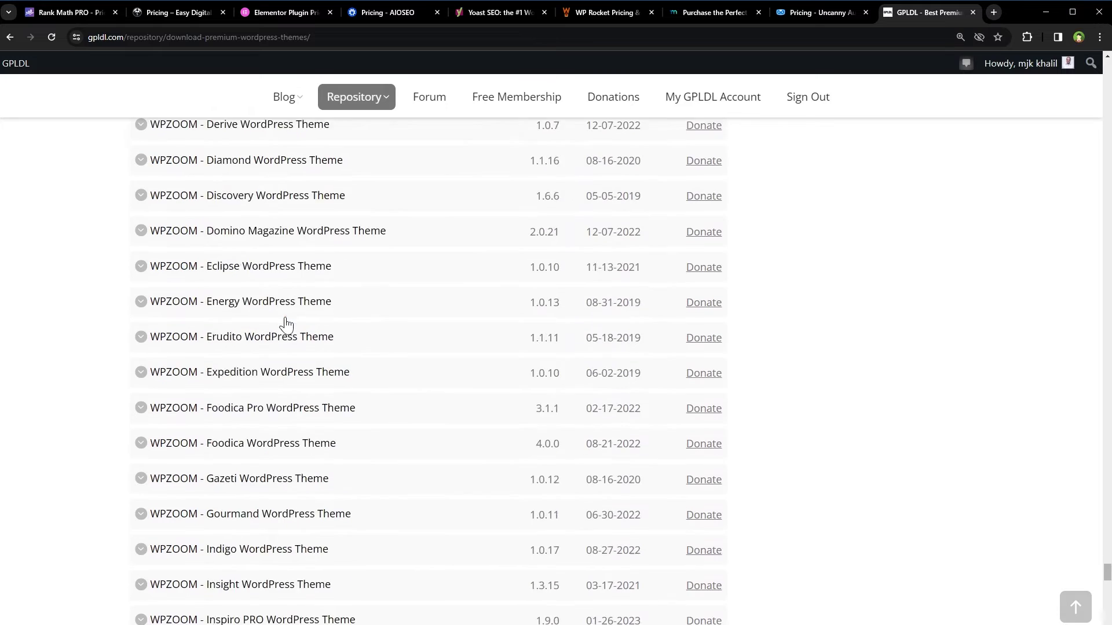
pyautogui.scroll(4, 285, 318)
pyautogui.scroll(20, 285, 318)
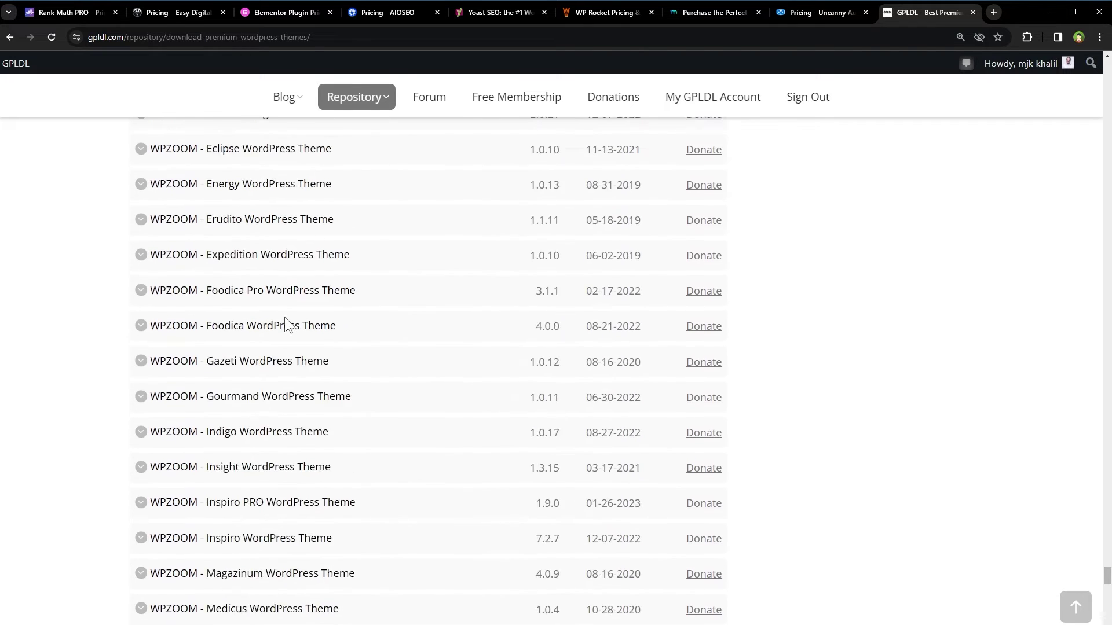
# Open the Premium WordPress Plugins directory and look through its listed plugins, including the All in One SEO entries.
pyautogui.moveTo(370, 105)
pyautogui.click(389, 206)
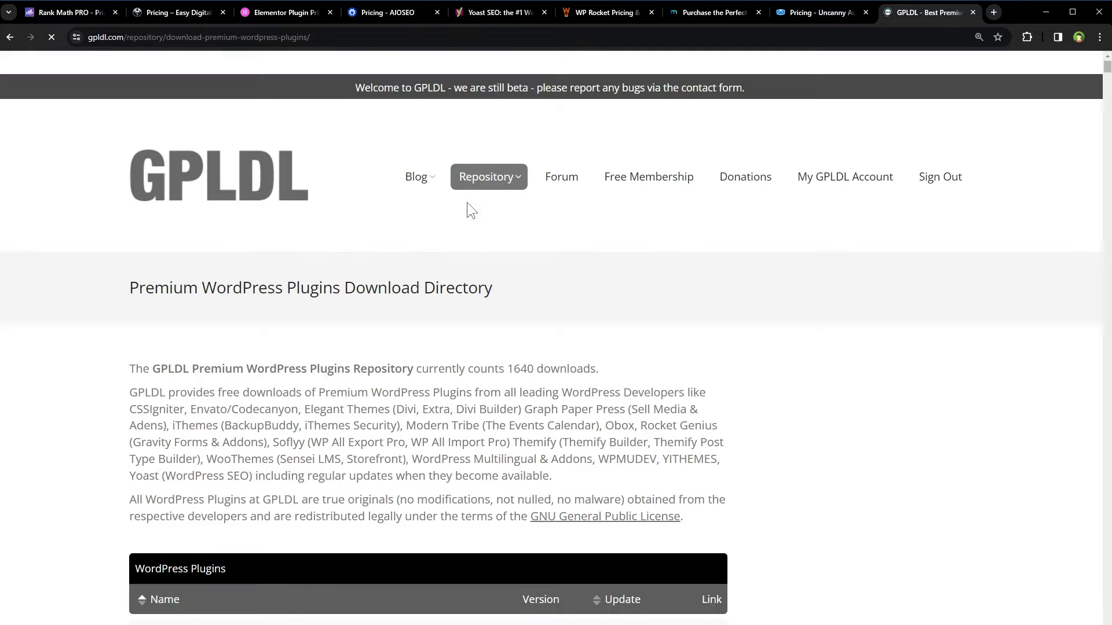
pyautogui.scroll(-4, 61, 325)
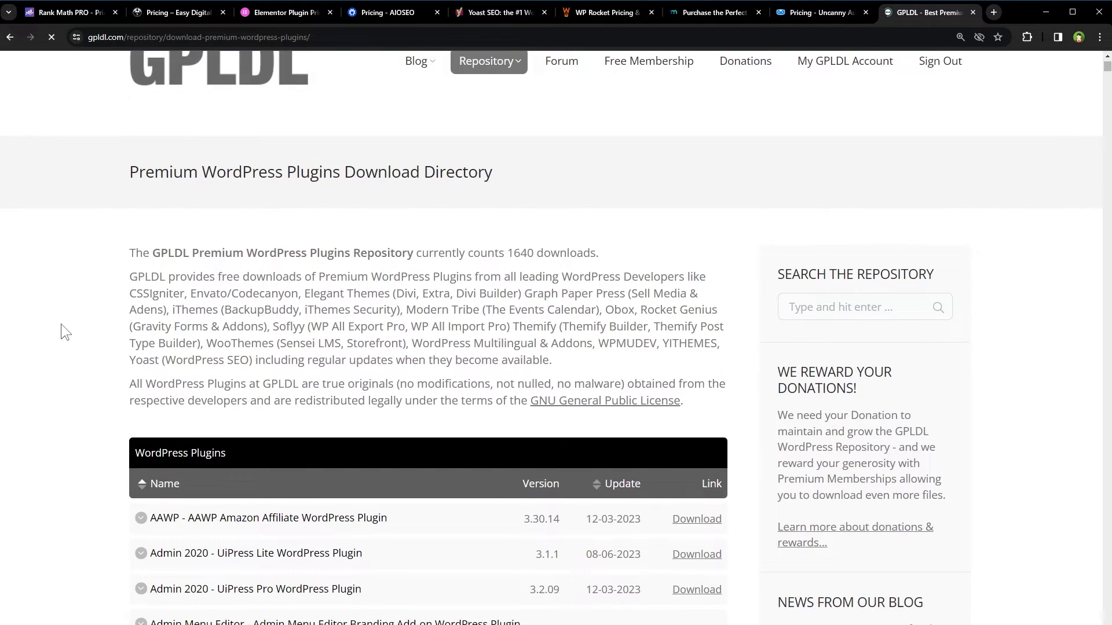
pyautogui.scroll(-5, 61, 324)
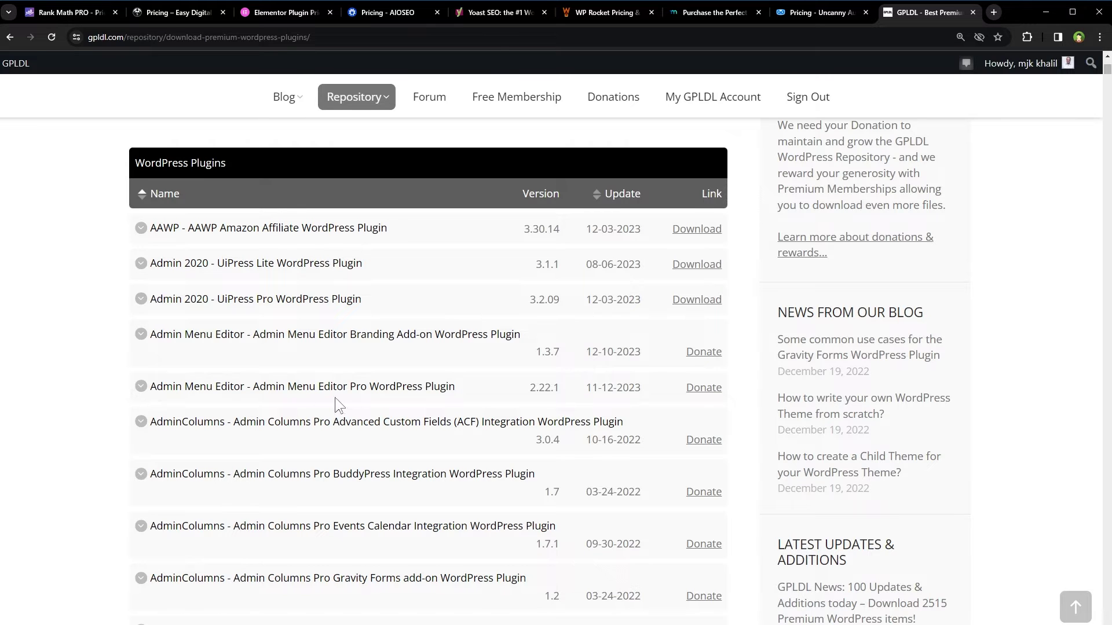
pyautogui.scroll(-1, 385, 399)
pyautogui.scroll(-7, 302, 463)
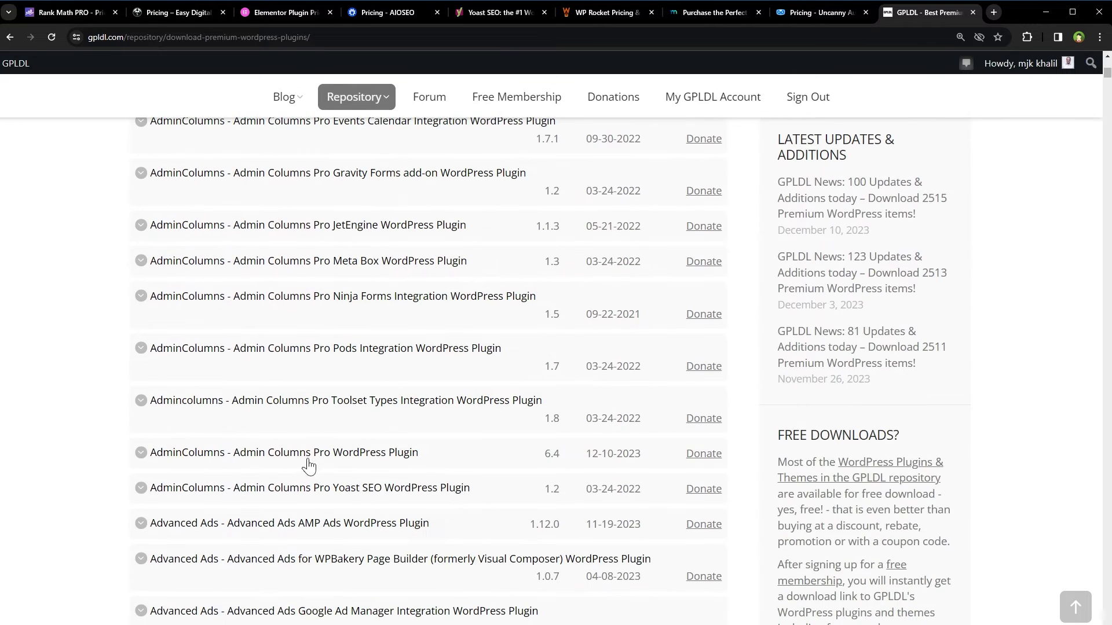
pyautogui.scroll(-7, 330, 462)
pyautogui.scroll(-5, 330, 461)
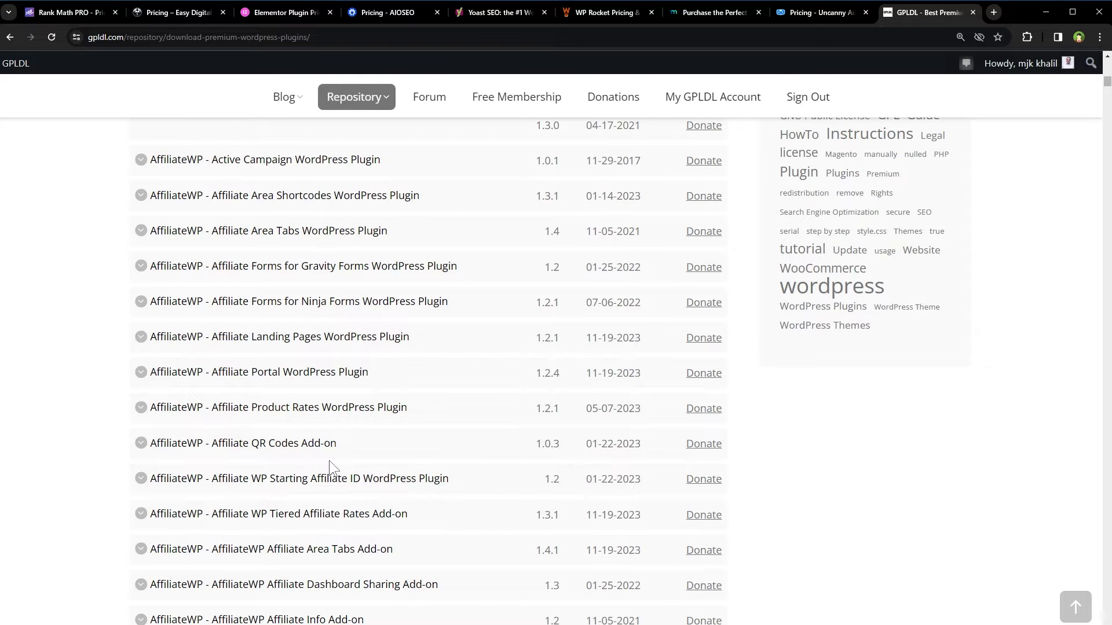
pyautogui.scroll(-20, 329, 460)
pyautogui.scroll(-5, 330, 466)
pyautogui.scroll(6, 330, 467)
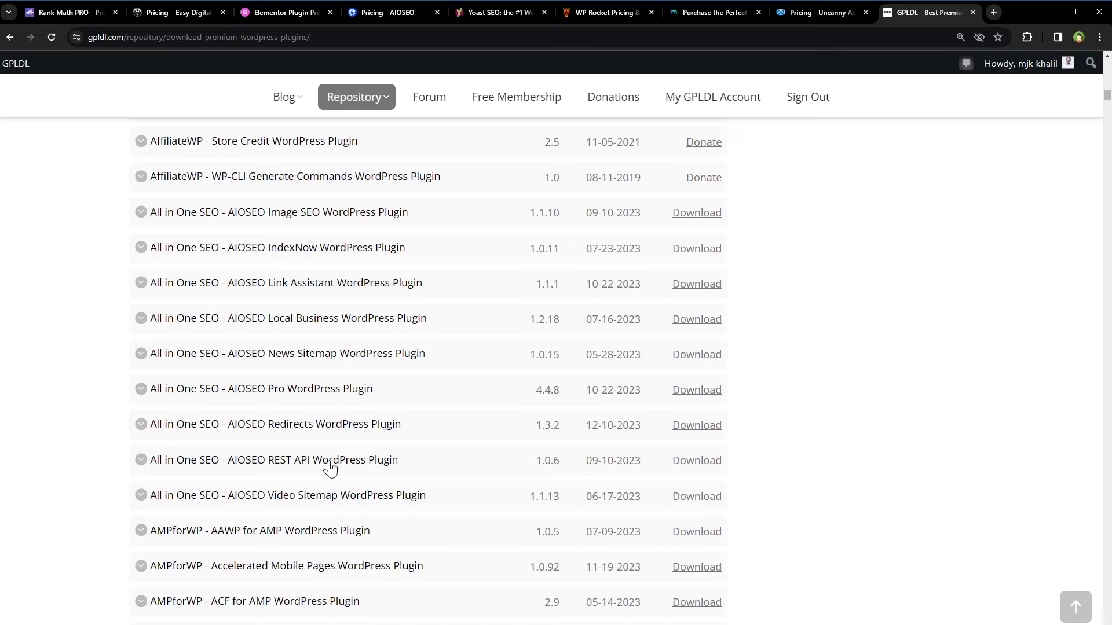
pyautogui.scroll(-10, 330, 467)
pyautogui.moveTo(1107, 104); pyautogui.dragTo(1087, 255)
pyautogui.press('Home')
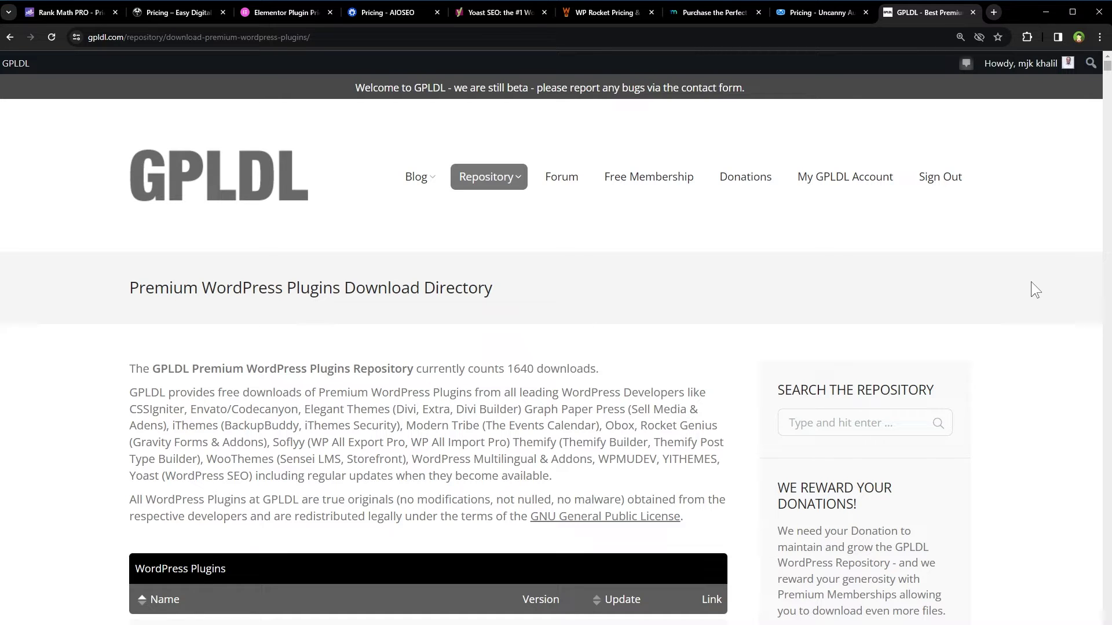
# Search the repository for "elementor" and check the versions of the Elementor Pagebuilder and Elementor Pro Pagebuilder plugins.
pyautogui.click(861, 417)
pyautogui.write('elementor')
pyautogui.press('Return')
pyautogui.scroll(-4, 861, 417)
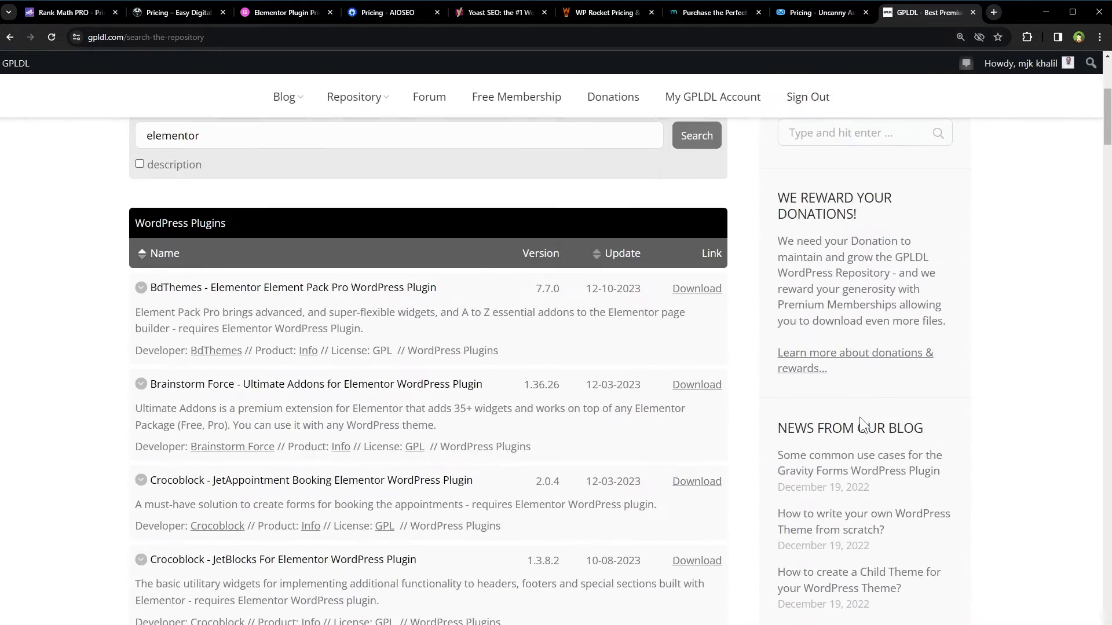
pyautogui.scroll(-6, 860, 418)
pyautogui.scroll(-20, 860, 425)
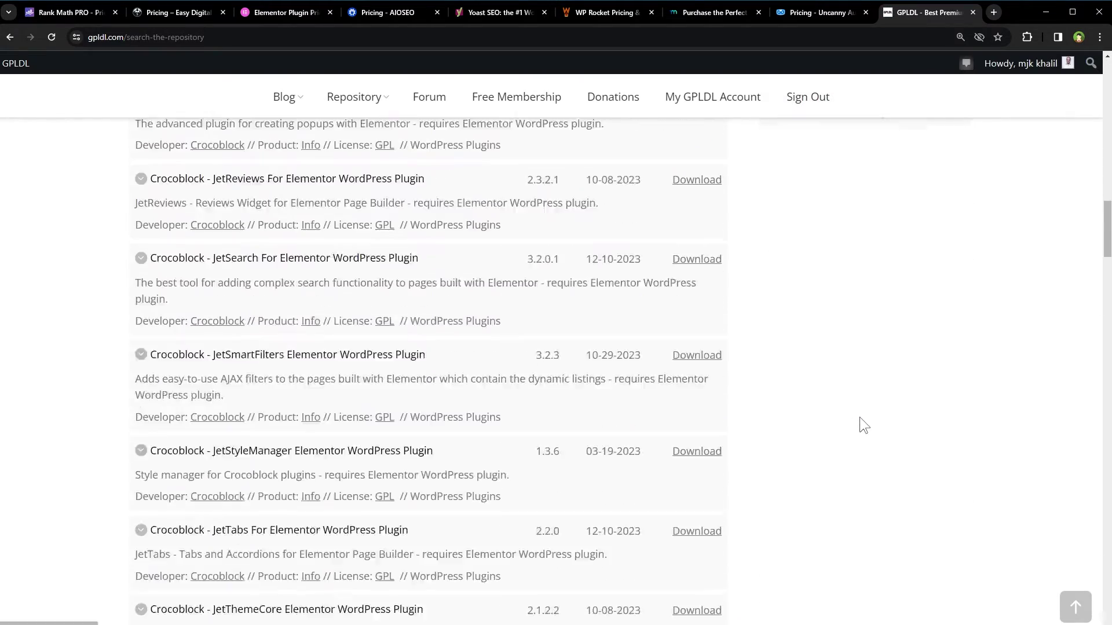
pyautogui.scroll(-9, 861, 424)
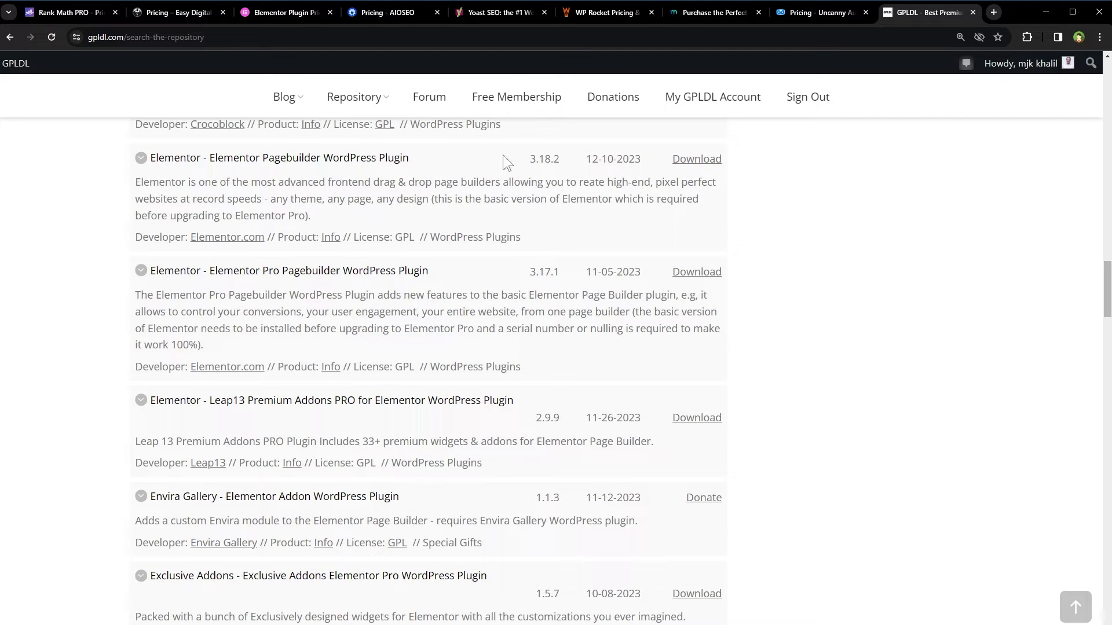
pyautogui.moveTo(529, 157); pyautogui.dragTo(562, 157)
pyautogui.doubleClick(529, 270)
# Search the repository for "rank math" and download the Rank Math SEO PRO WordPress Plugin.
pyautogui.moveTo(1107, 313); pyautogui.dragTo(1106, 81)
pyautogui.click(868, 429)
pyautogui.write('rank math')
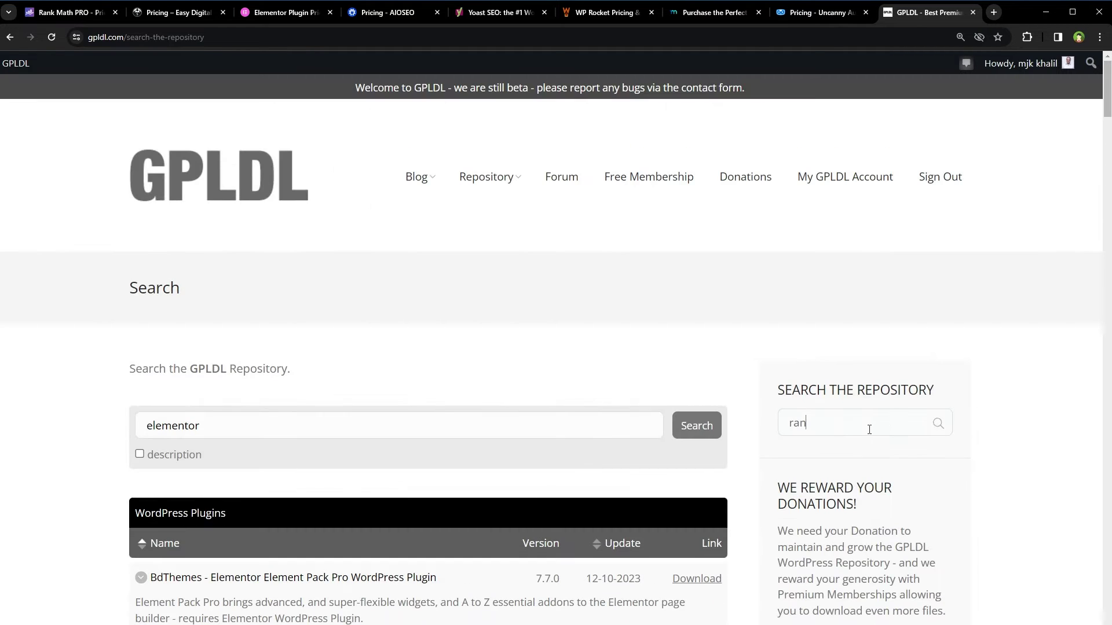
pyautogui.press('Return')
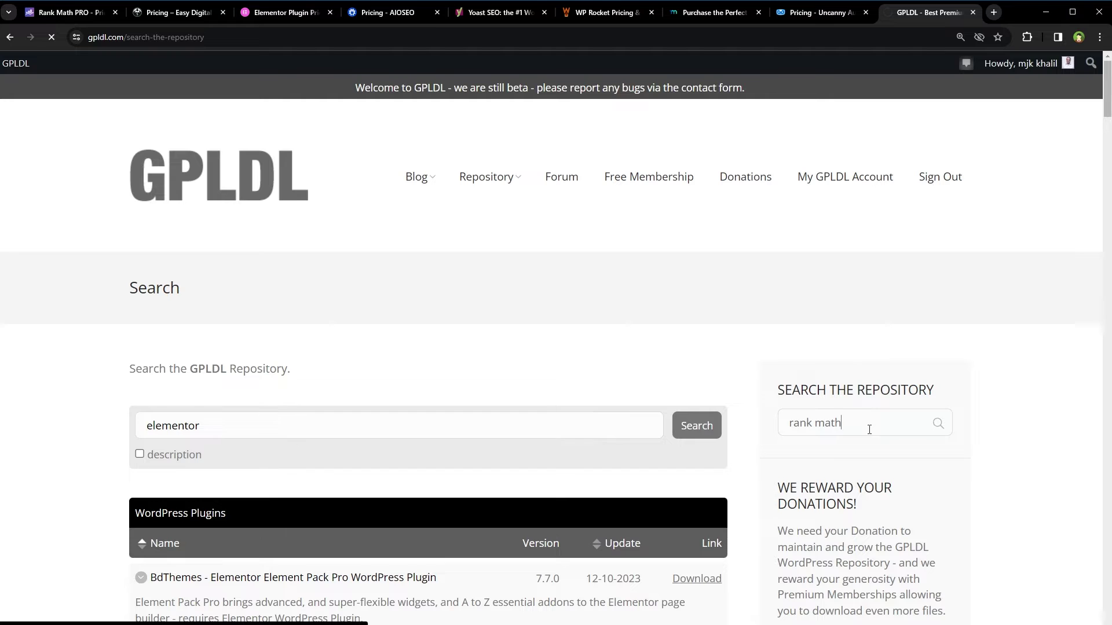
pyautogui.scroll(-5, 868, 430)
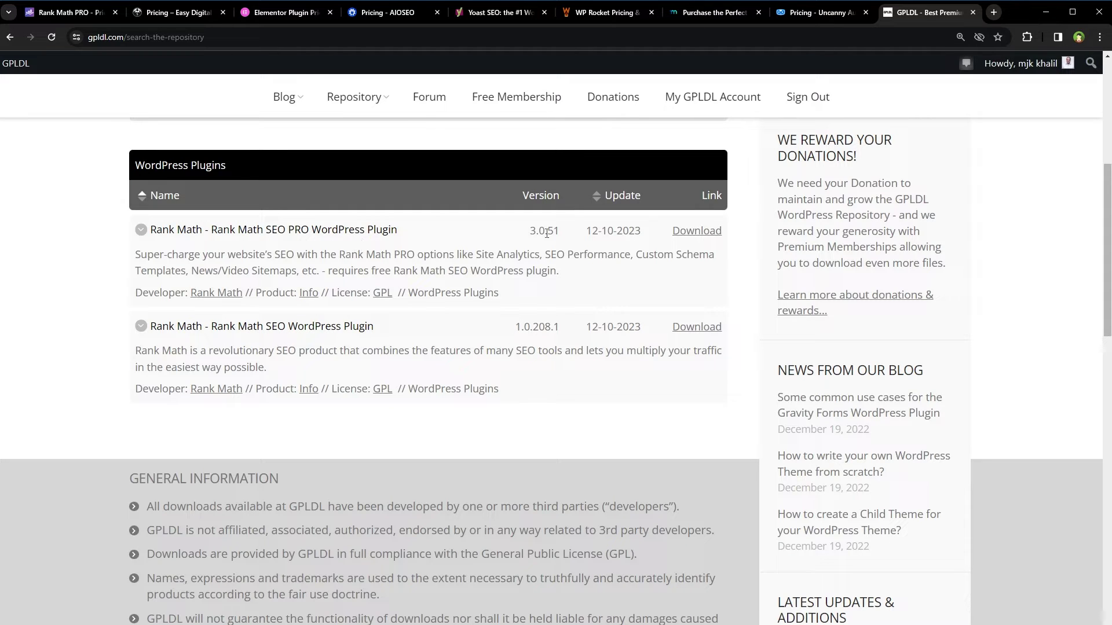
pyautogui.click(686, 232)
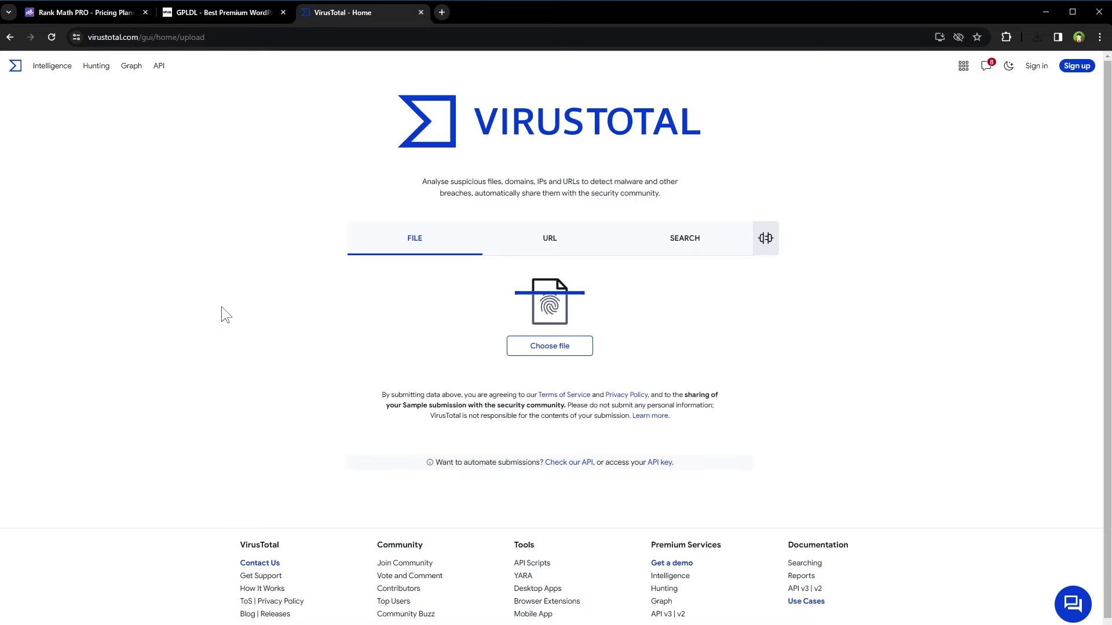
# Scan seo-by-rank-math-pro.zip for malware on VirusTotal and review the security vendors' analysis.
pyautogui.click(547, 349)
pyautogui.doubleClick(194, 83)
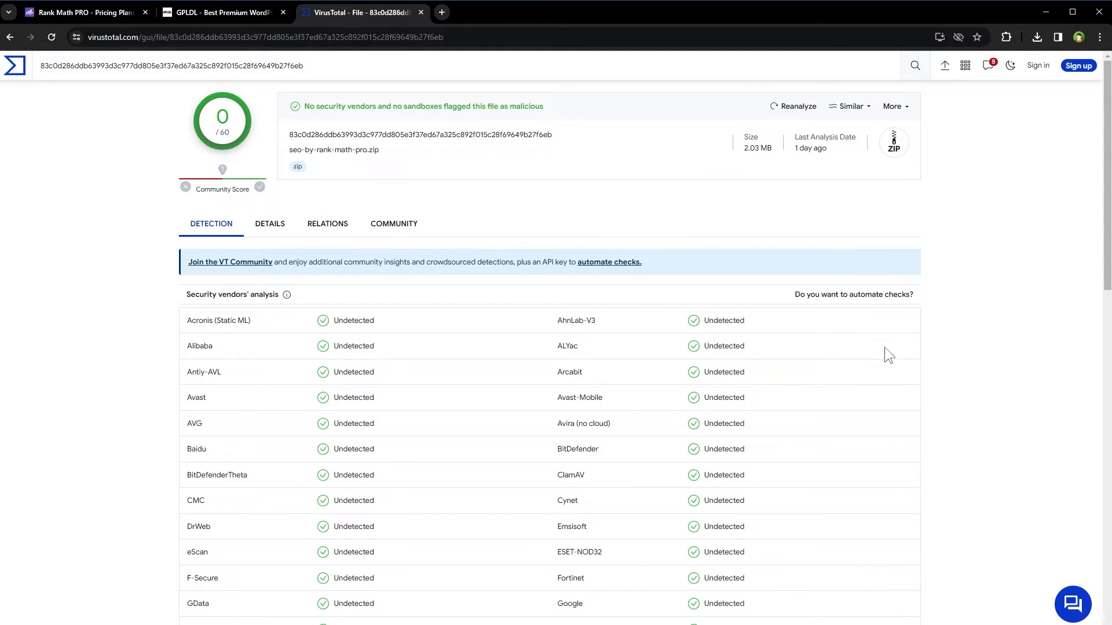
pyautogui.scroll(-15, 1023, 389)
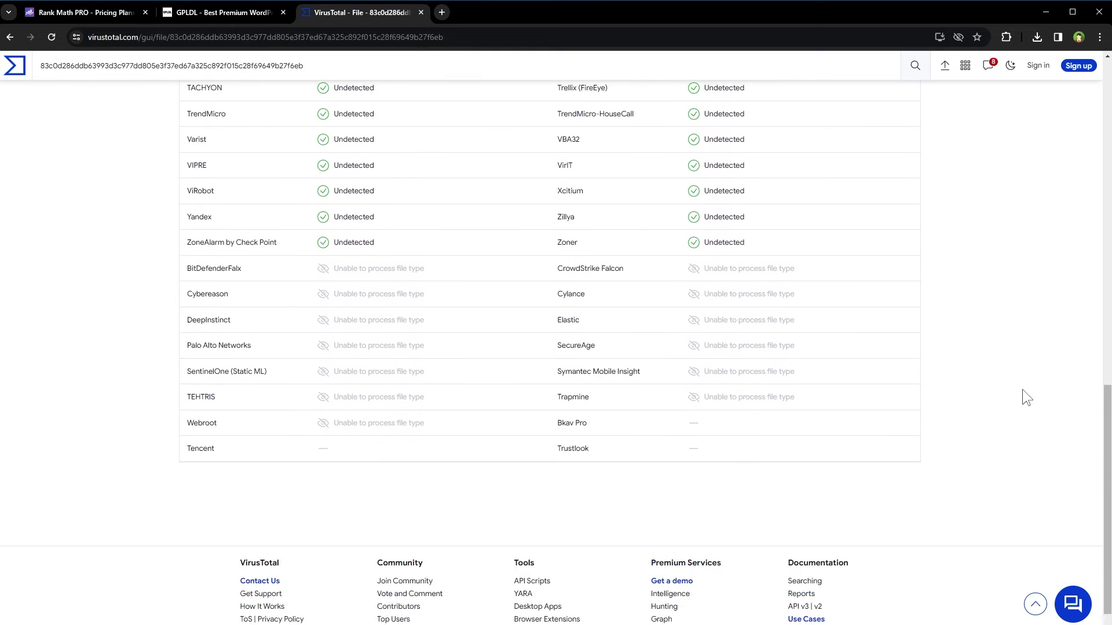
pyautogui.scroll(15, 1022, 390)
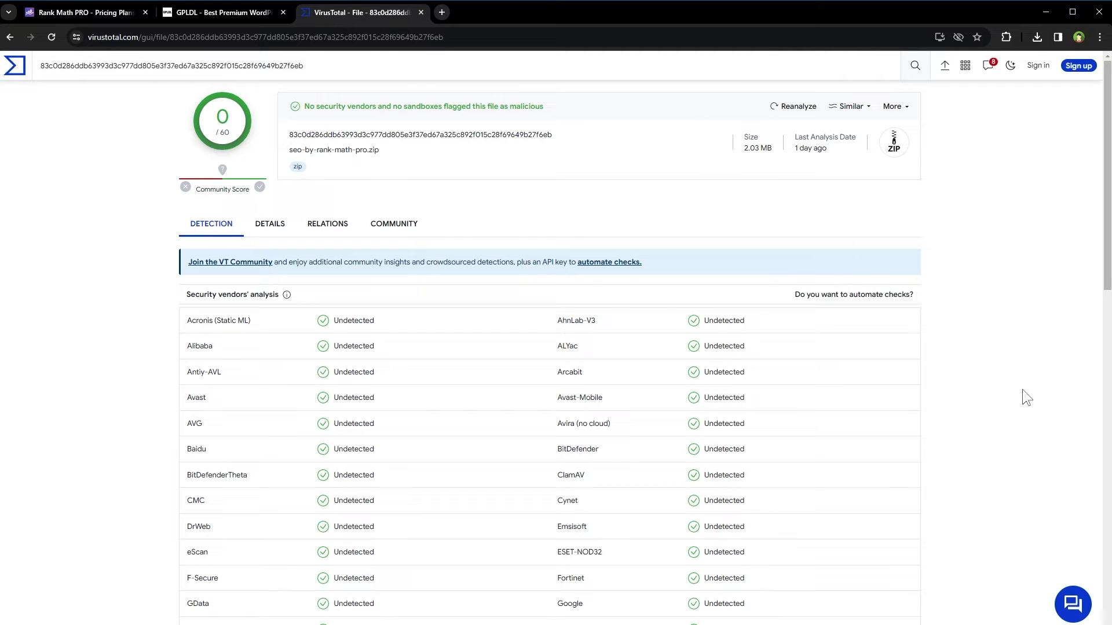
# Switch to the Rank Math pricing page and examine the Compare Free vs Premium feature table.
pyautogui.hotkey('ctrl', '1')
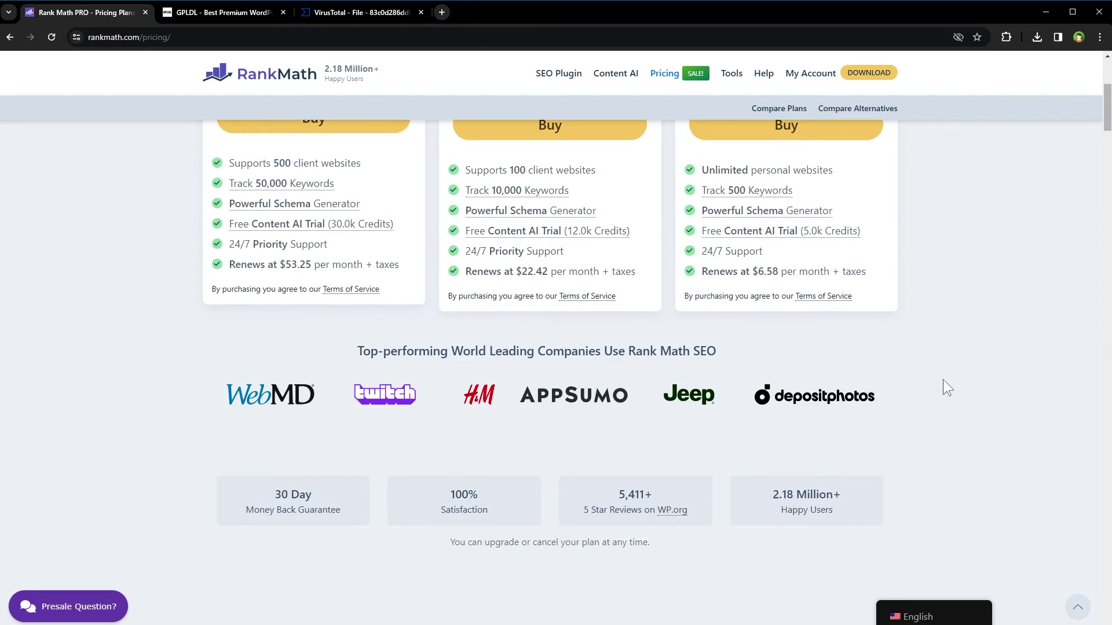
pyautogui.scroll(-8, 943, 381)
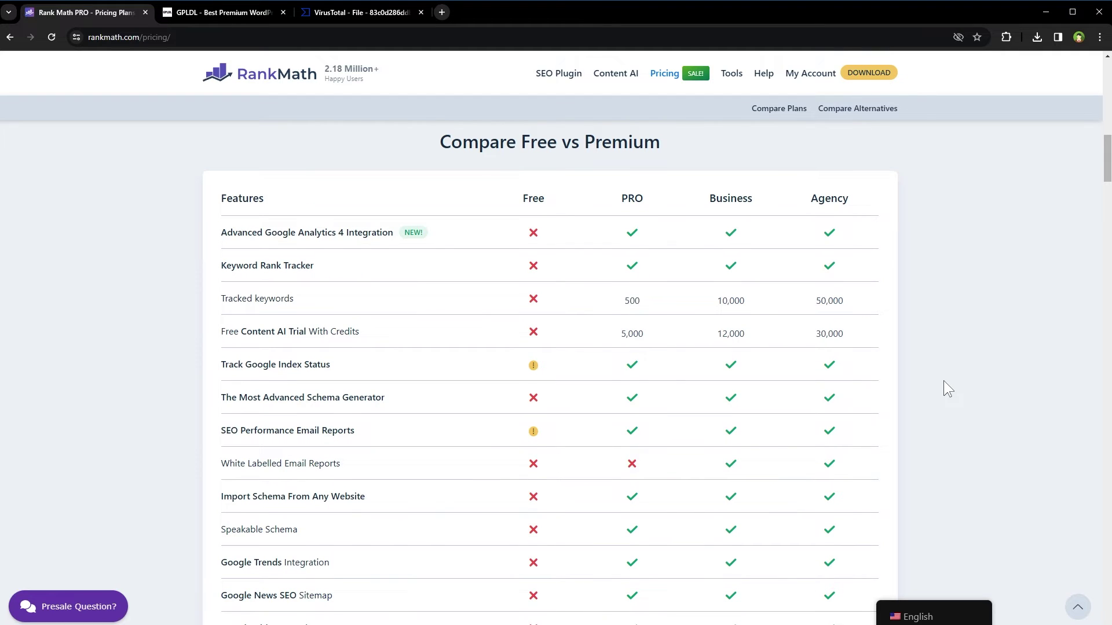
pyautogui.scroll(-4, 446, 363)
pyautogui.scroll(-15, 446, 363)
pyautogui.scroll(-5, 446, 363)
pyautogui.scroll(20, 446, 363)
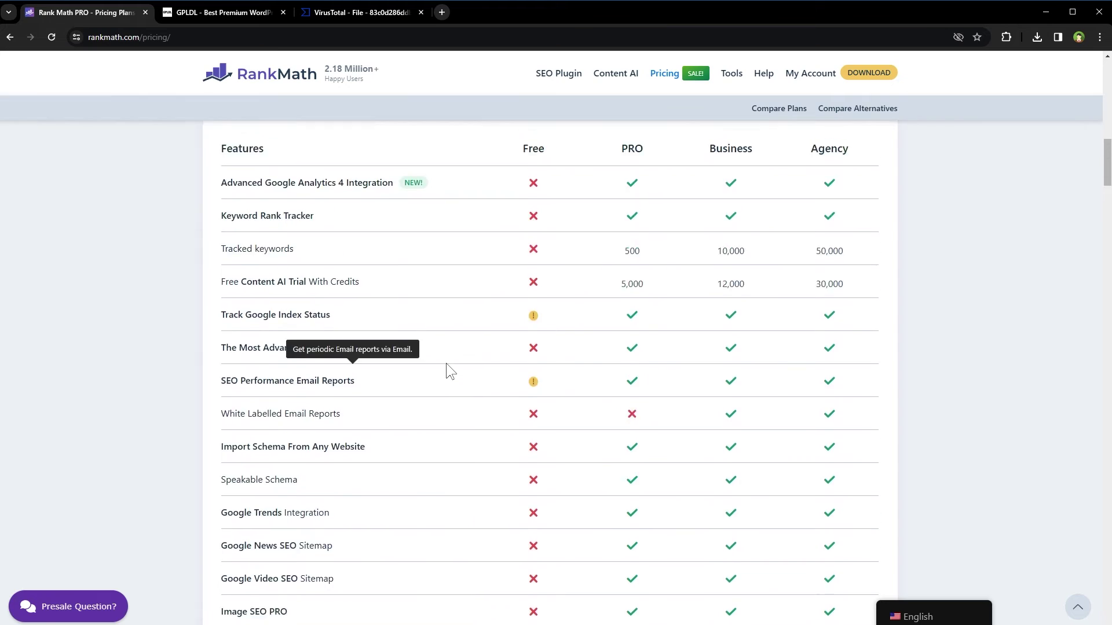
# Examine the remaining Free, PRO, Business and Agency rows of the pricing comparison, including the schema, client and keyword tracking features.
pyautogui.scroll(2, 446, 363)
pyautogui.scroll(-17, 652, 447)
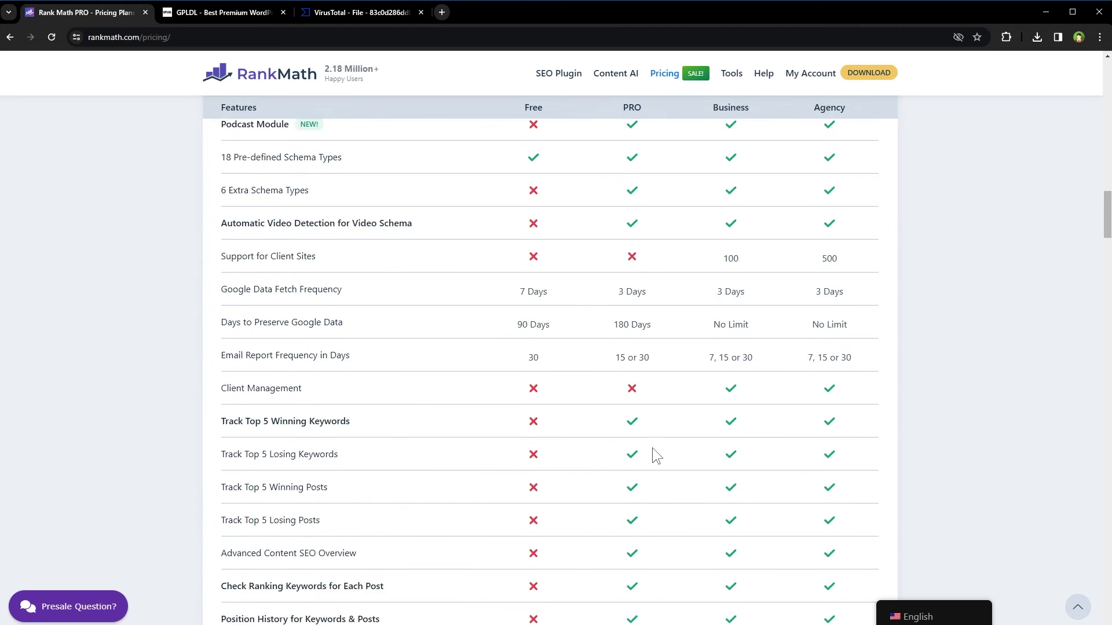
pyautogui.scroll(15, 652, 447)
pyautogui.scroll(5, 652, 447)
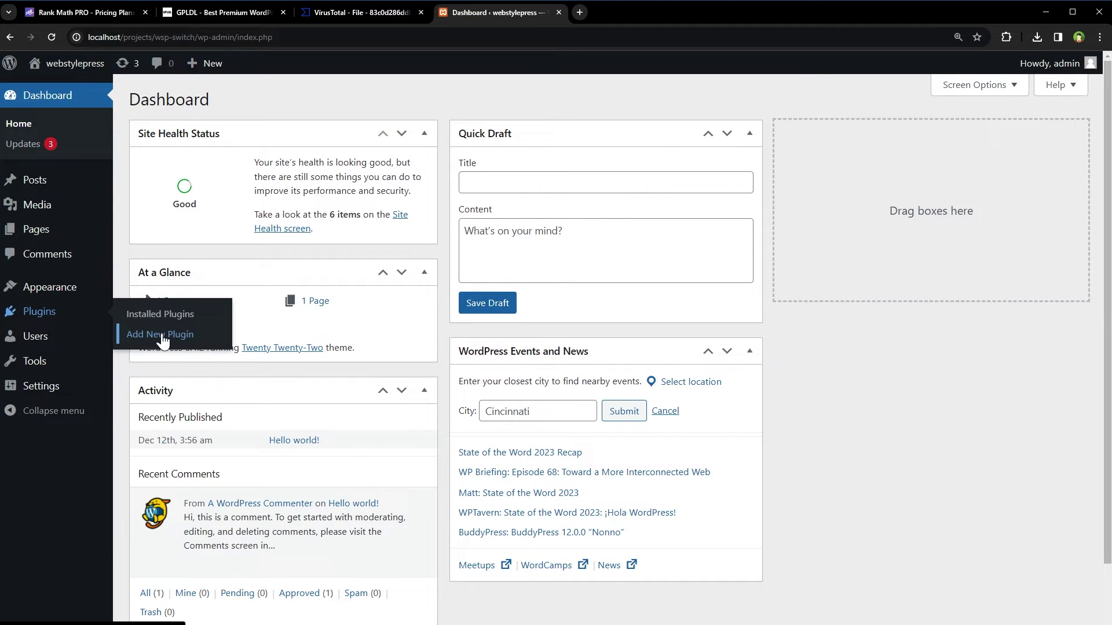
# Switch to the local WordPress dashboard, search the plugin directory for "rank math", then install and activate Rank Math SEO.
pyautogui.click(163, 341)
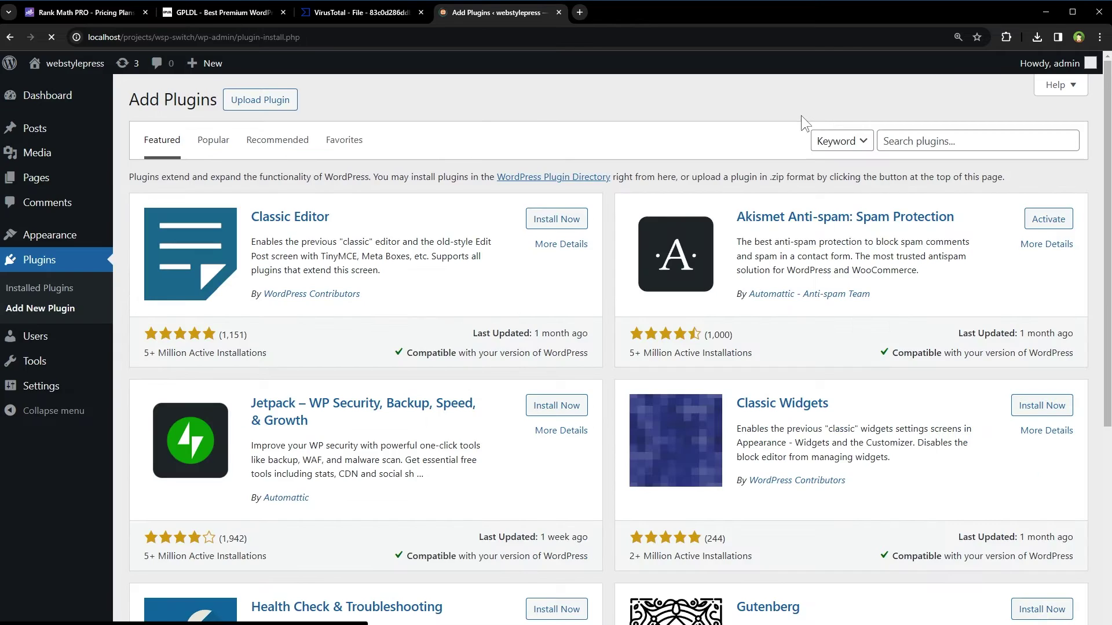
pyautogui.click(920, 139)
pyautogui.write('rank math')
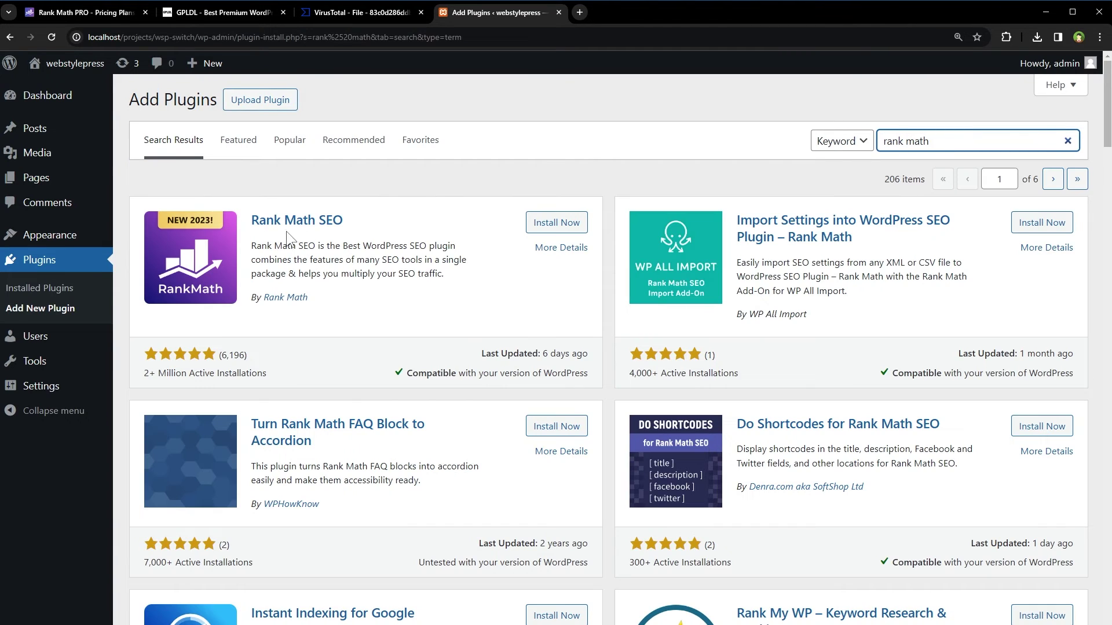
pyautogui.click(555, 223)
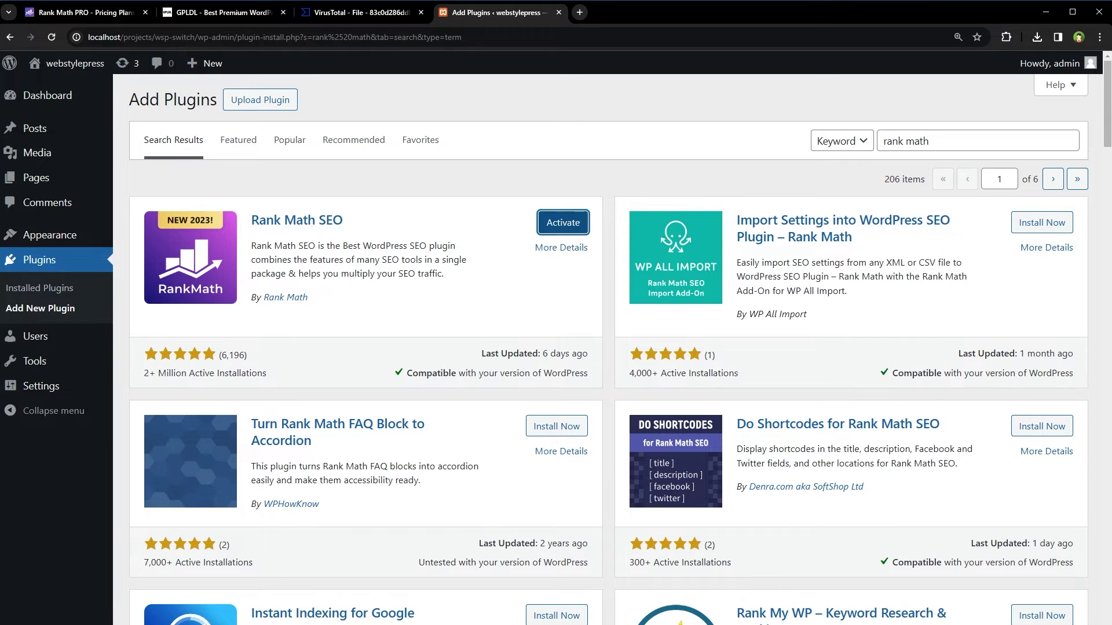
pyautogui.click(570, 223)
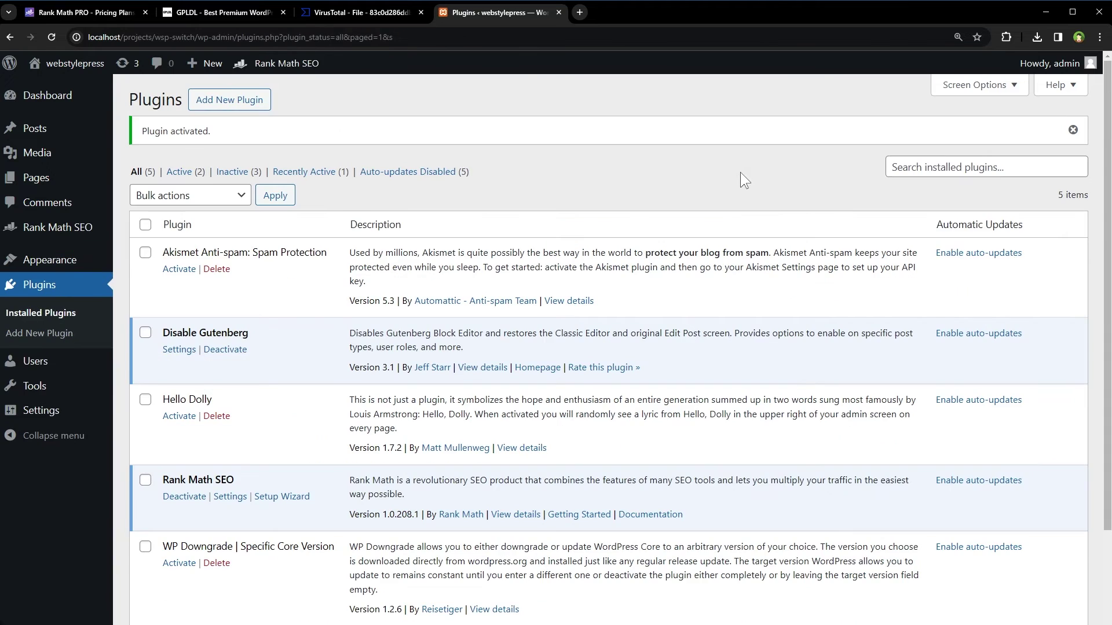
# Review the free Rank Math SEO plugin's module dashboard and its Content AI and Analytics pages.
pyautogui.moveTo(58, 235)
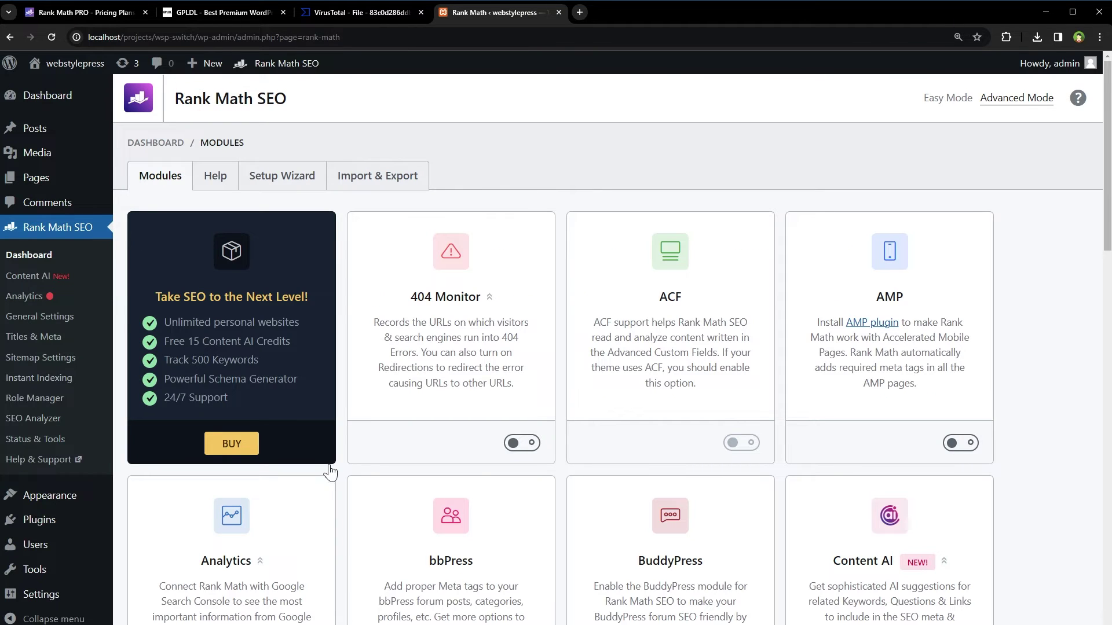
pyautogui.scroll(-10, 695, 334)
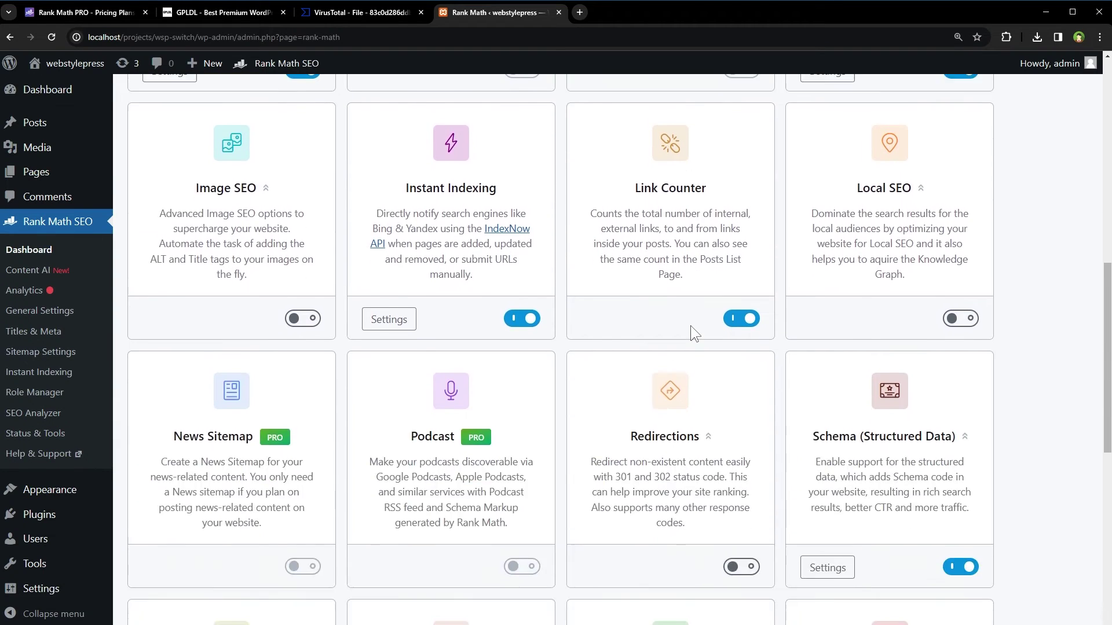
pyautogui.scroll(10, 695, 334)
pyautogui.click(216, 180)
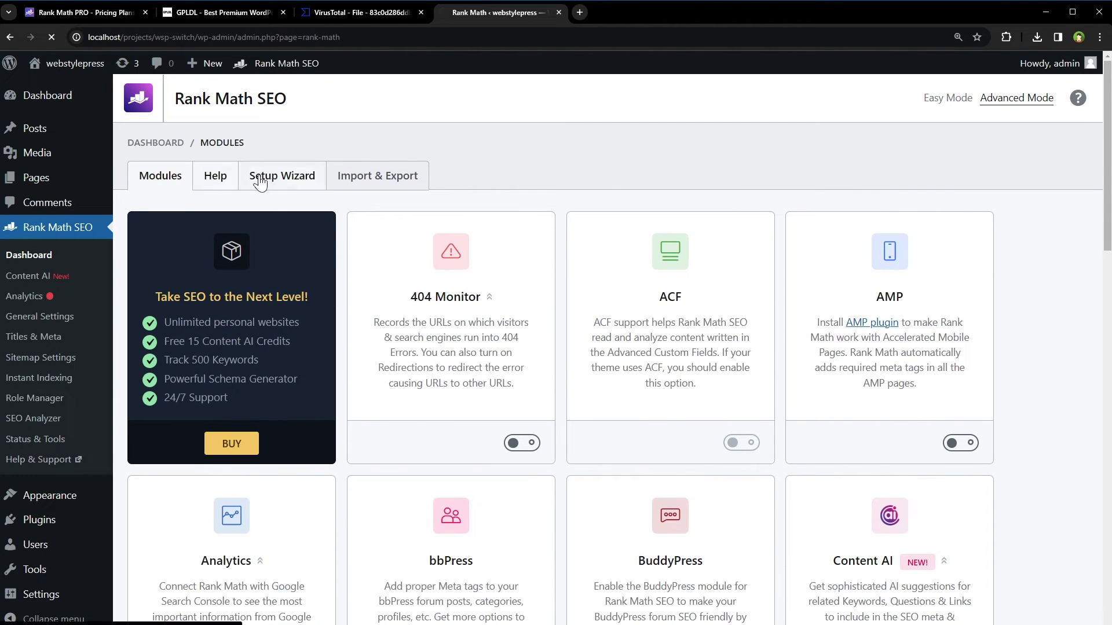
pyautogui.click(22, 280)
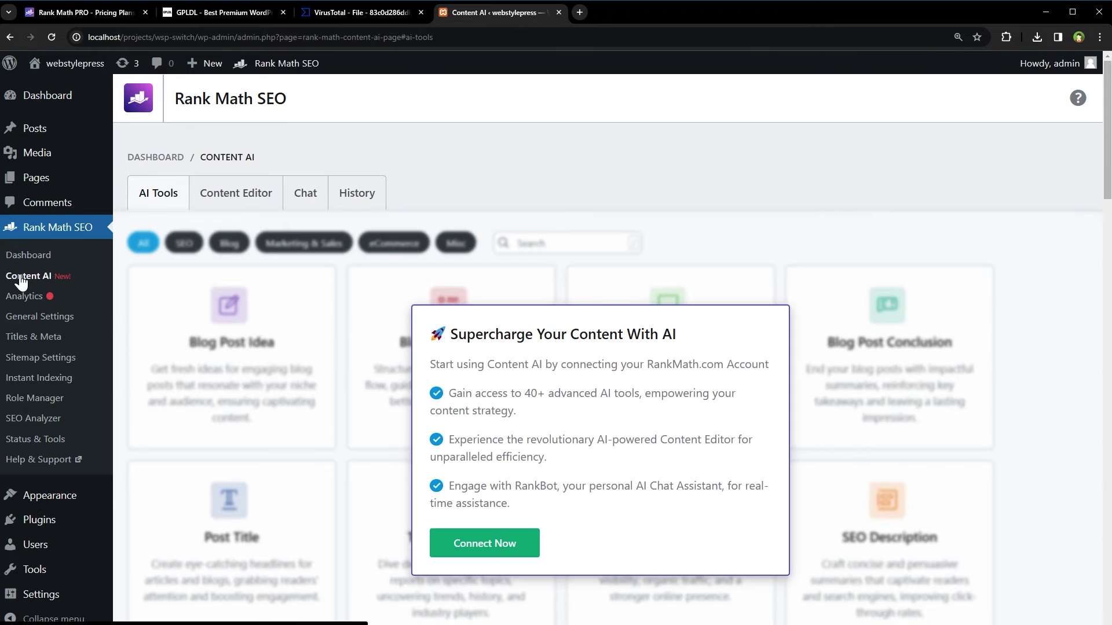
pyautogui.click(23, 297)
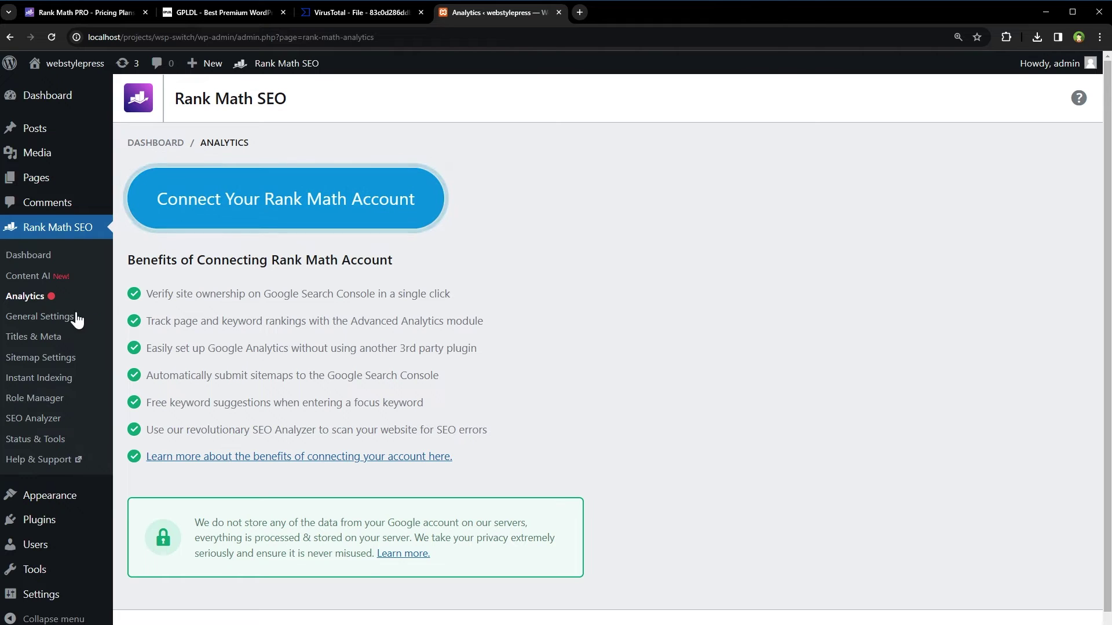
# Review the Links, Breadcrumbs and Webmaster Tools sections of Rank Math's General Settings.
pyautogui.click(39, 317)
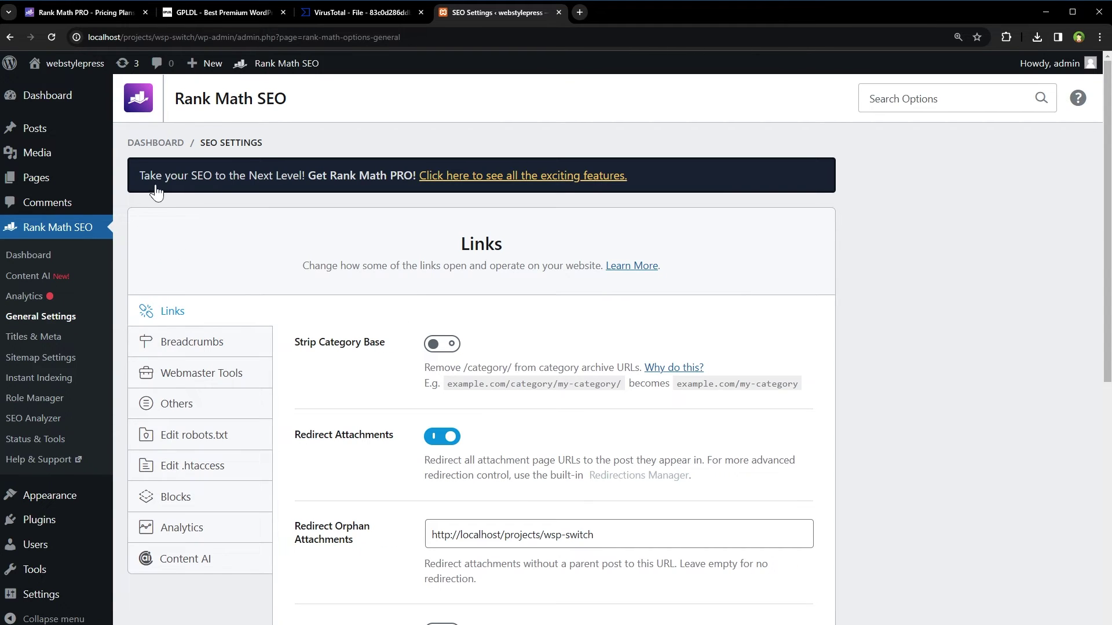
pyautogui.moveTo(144, 184); pyautogui.dragTo(861, 410)
pyautogui.scroll(-3, 861, 409)
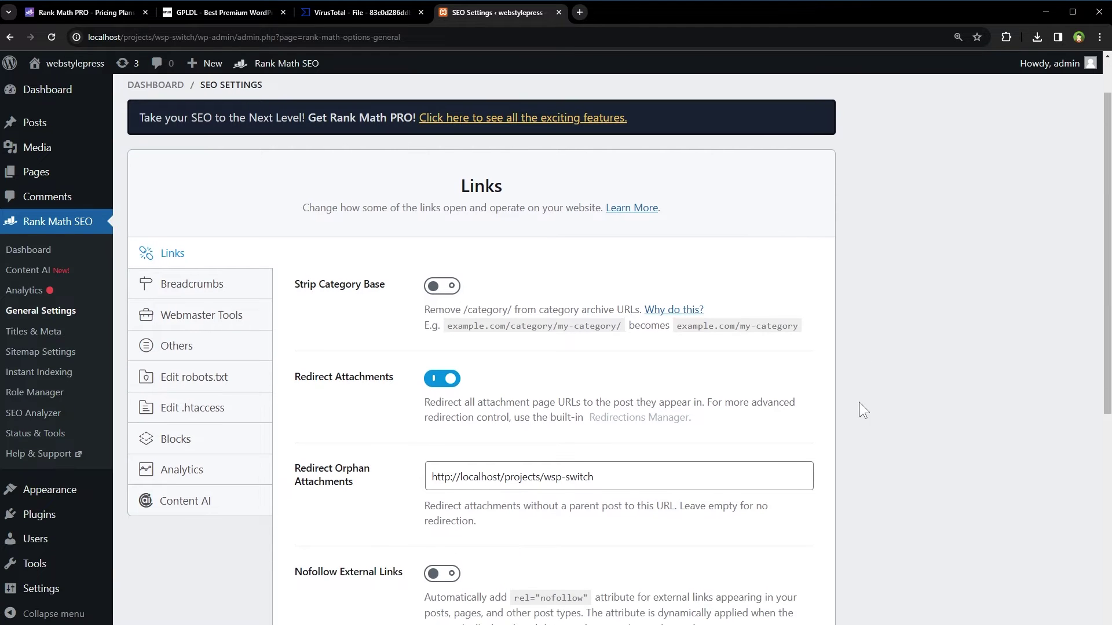
pyautogui.scroll(2, 943, 417)
pyautogui.click(200, 286)
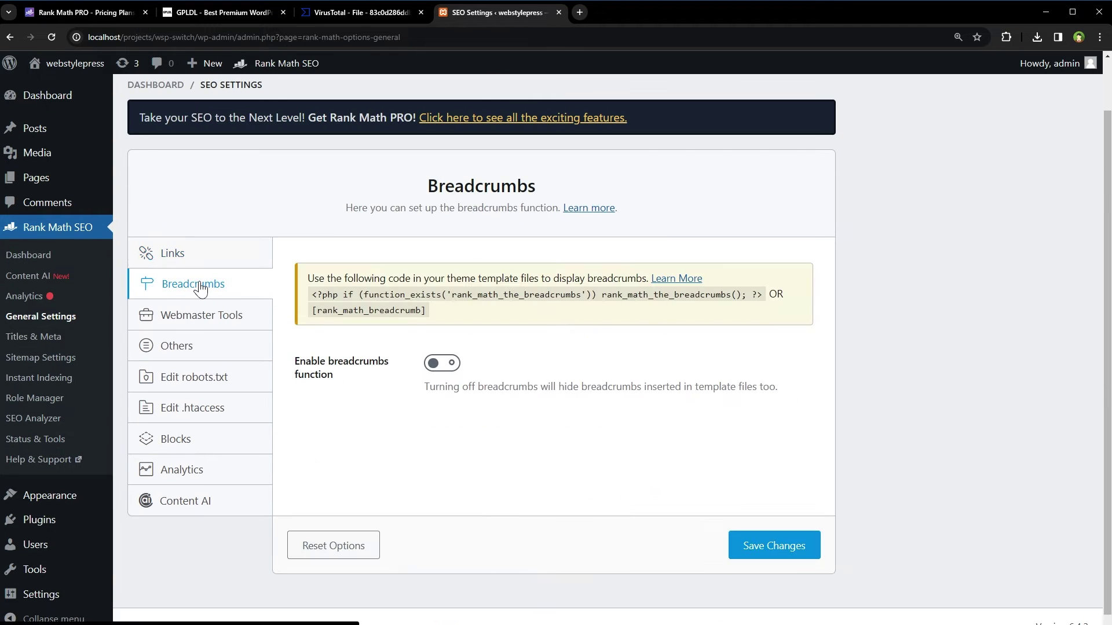
pyautogui.click(202, 319)
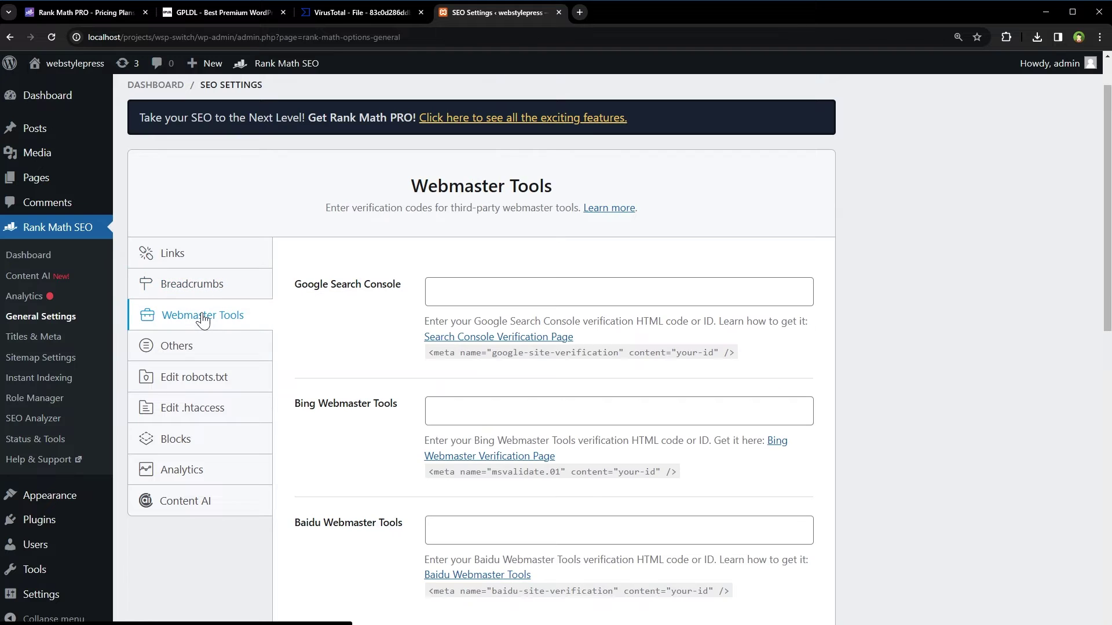
pyautogui.scroll(-5, 278, 350)
pyautogui.scroll(4, 278, 350)
pyautogui.click(620, 353)
pyautogui.scroll(-3, 753, 370)
pyautogui.scroll(-8, 877, 385)
pyautogui.scroll(12, 877, 385)
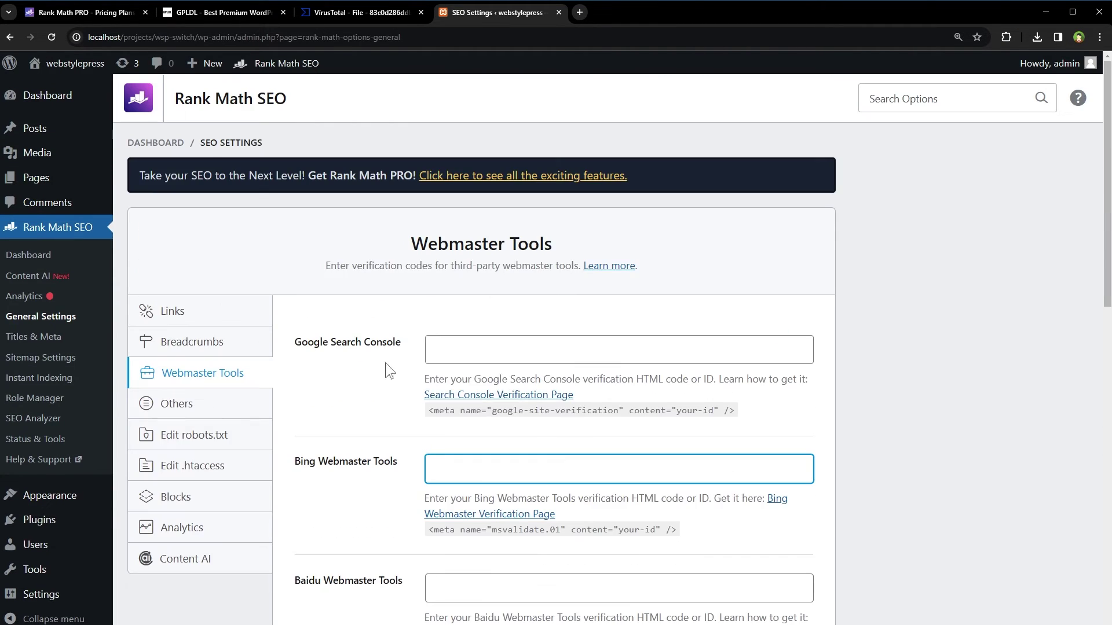
# Review the Others, Edit robots.txt and Edit .htaccess sections of the General Settings.
pyautogui.click(184, 416)
pyautogui.scroll(-2, 342, 374)
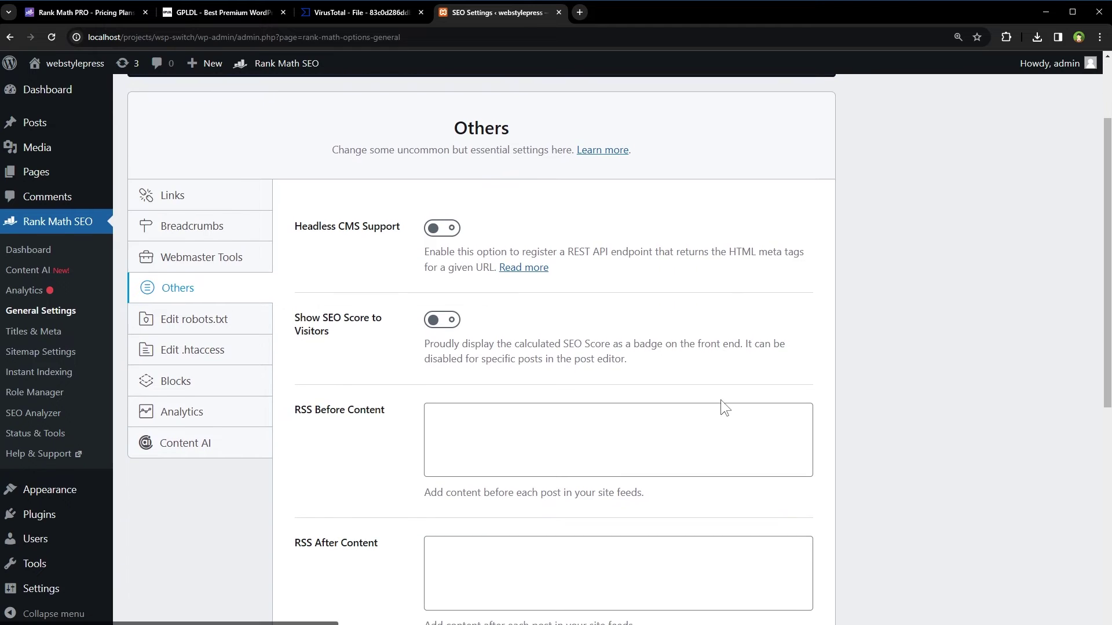
pyautogui.click(186, 318)
pyautogui.scroll(1, 577, 377)
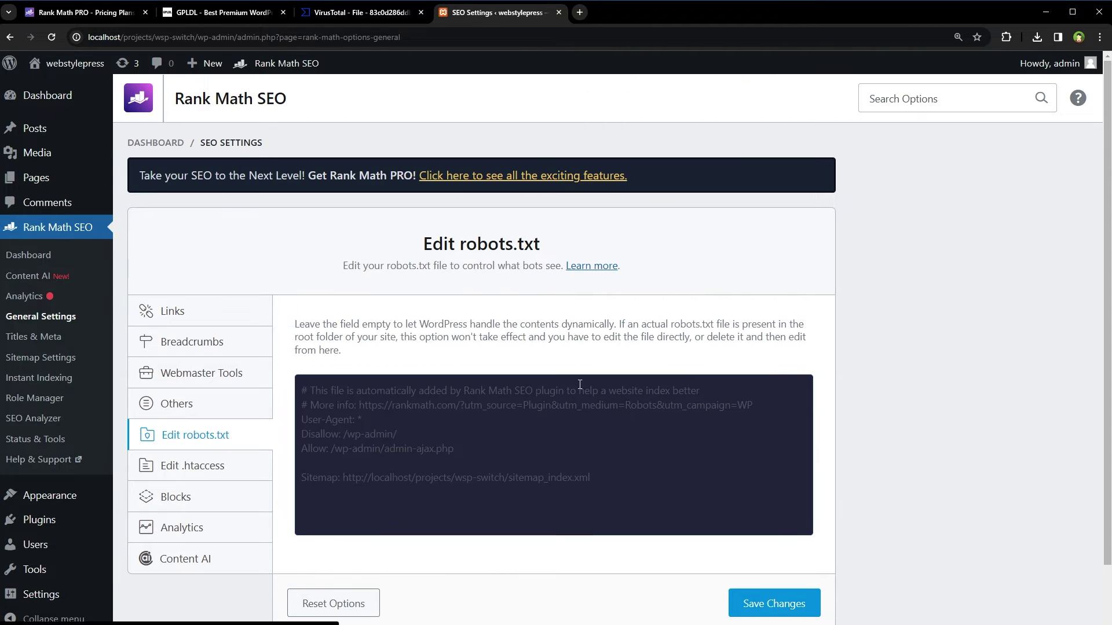
pyautogui.scroll(-1, 540, 392)
pyautogui.click(195, 406)
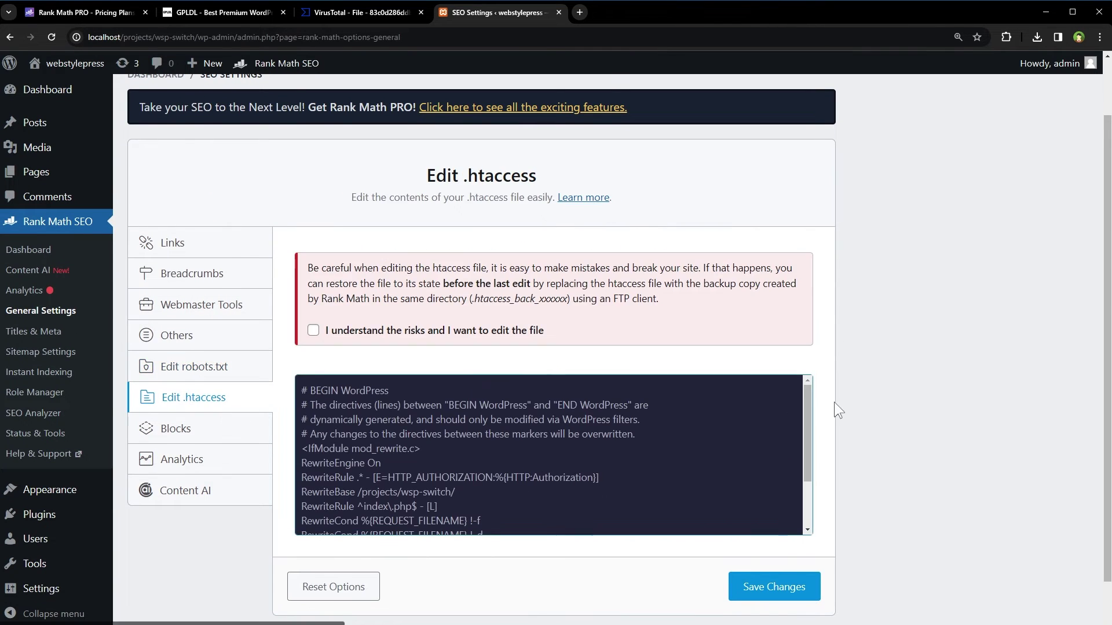
# Review the Blocks, Analytics and Content AI sections of the General Settings.
pyautogui.click(206, 431)
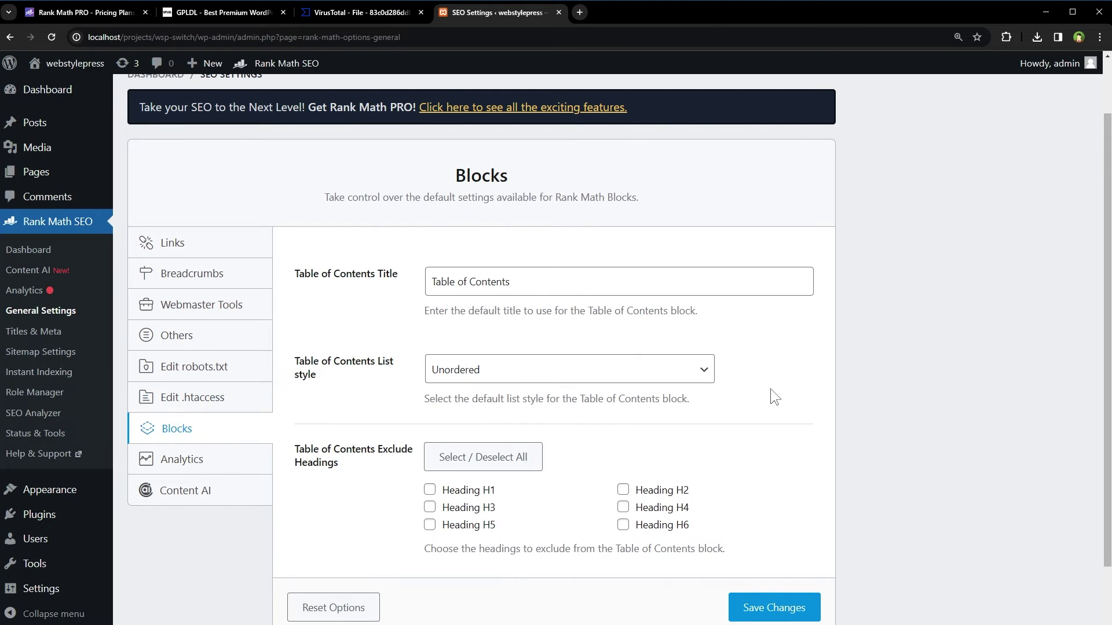
pyautogui.scroll(-1, 191, 400)
pyautogui.click(191, 386)
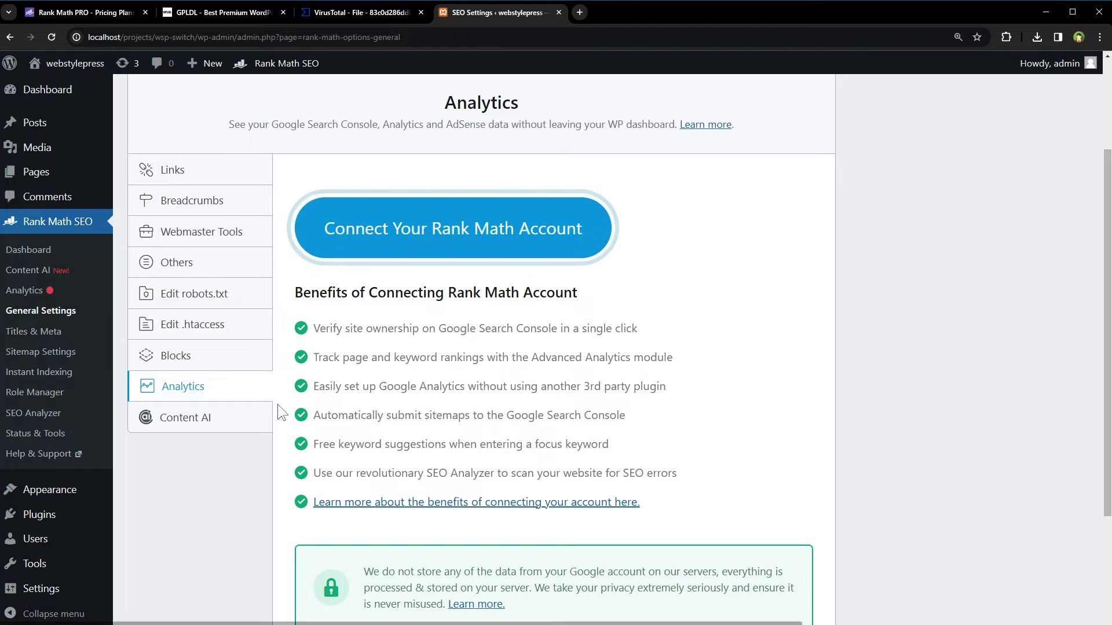
pyautogui.click(186, 418)
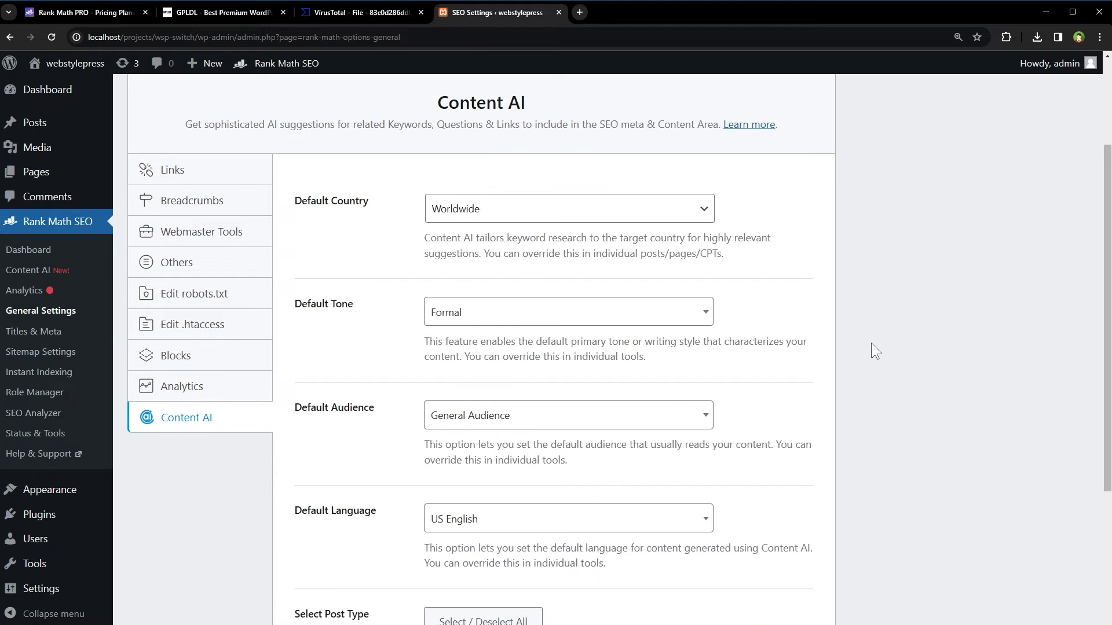
pyautogui.scroll(-3, 874, 352)
pyautogui.scroll(4, 877, 351)
# Review the Global Meta, Local SEO, Social Meta and Homepage sections of Rank Math's Titles & Meta settings.
pyautogui.click(70, 338)
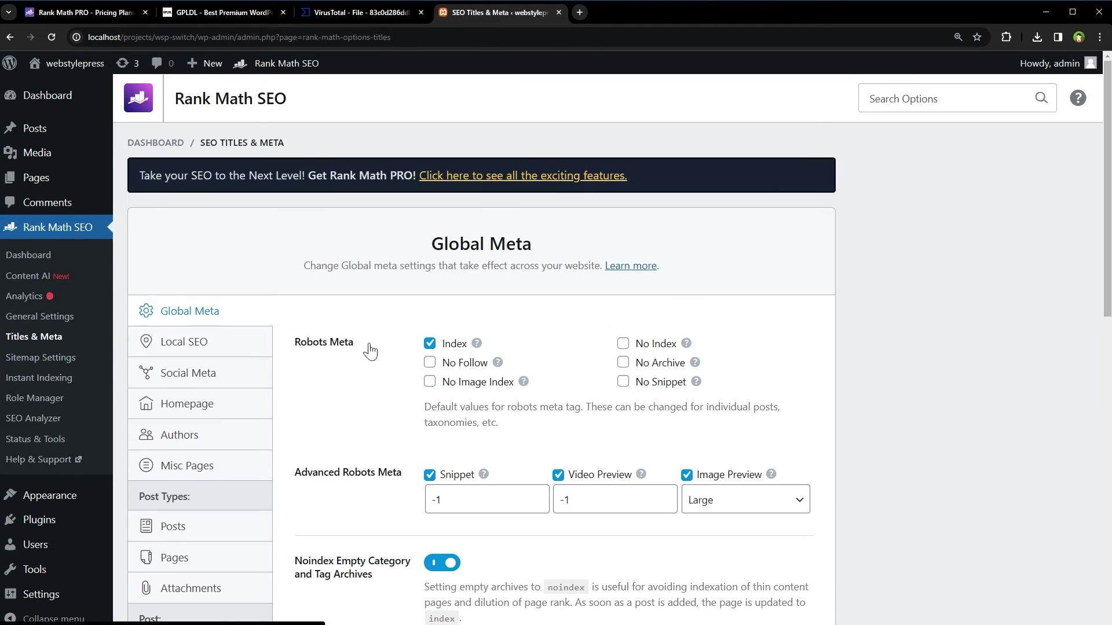
pyautogui.scroll(-5, 903, 381)
pyautogui.scroll(-5, 904, 381)
pyautogui.scroll(10, 901, 382)
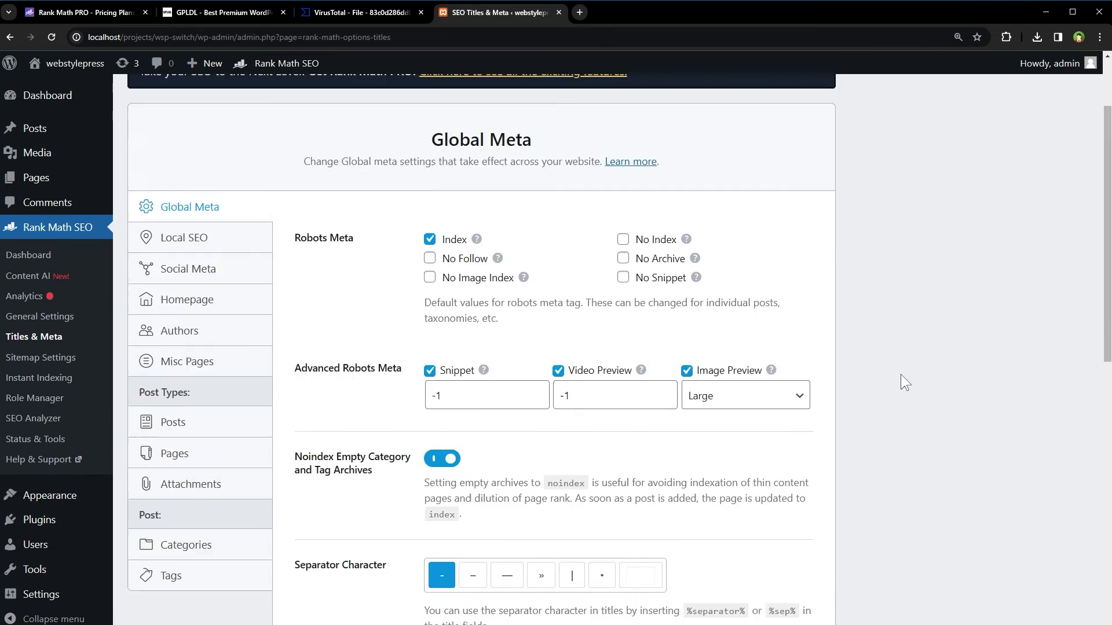
pyautogui.click(186, 342)
pyautogui.scroll(-2, 762, 360)
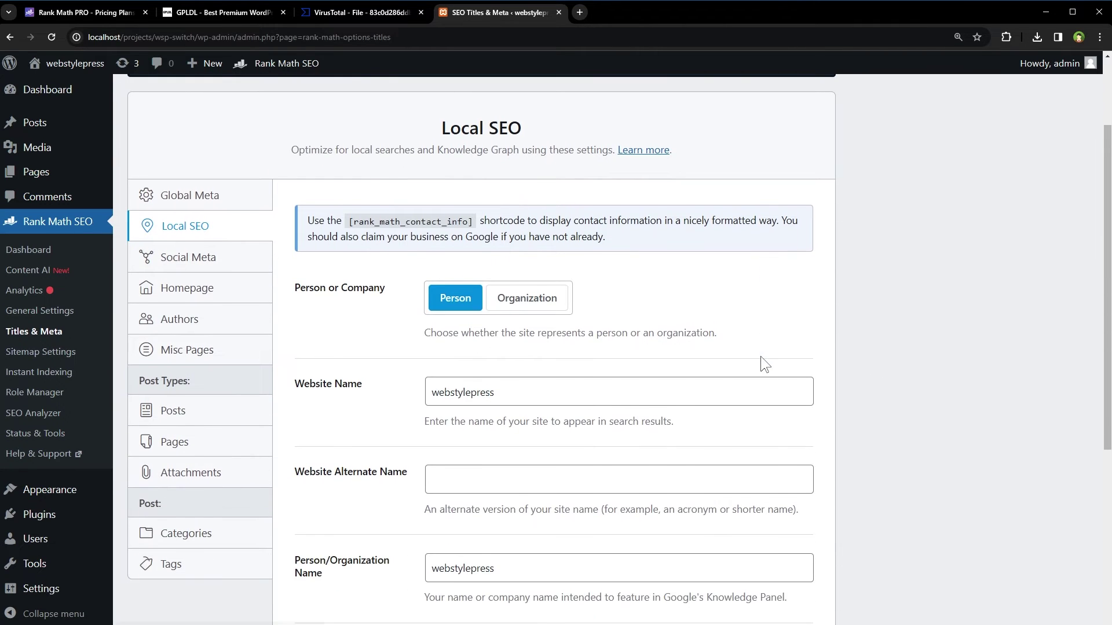
pyautogui.click(191, 263)
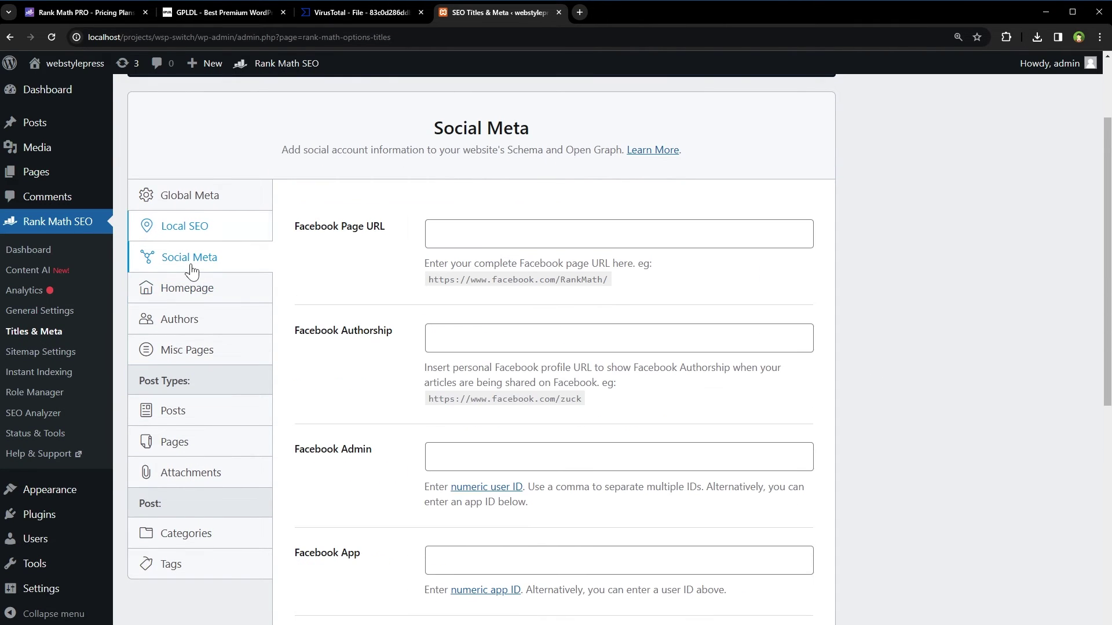
pyautogui.click(211, 296)
pyautogui.scroll(-4, 843, 377)
pyautogui.scroll(4, 848, 376)
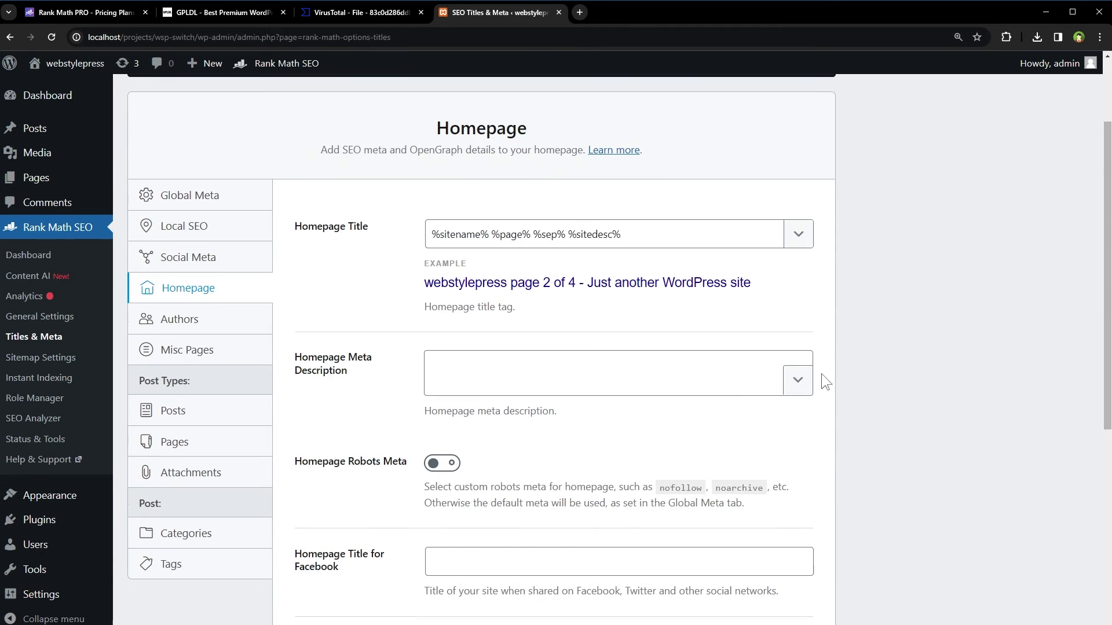
# Review the Authors, Misc Pages, Posts, Pages, Attachments, Categories and Tags sections of the Titles & Meta settings.
pyautogui.click(184, 326)
pyautogui.click(203, 350)
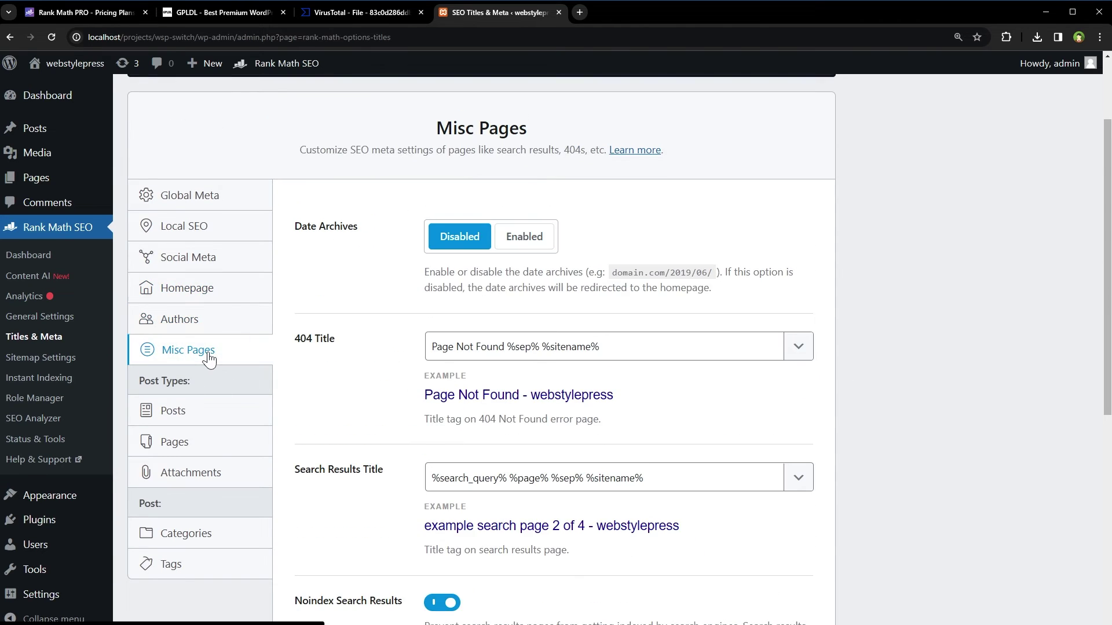
pyautogui.click(219, 412)
pyautogui.click(218, 445)
pyautogui.click(223, 478)
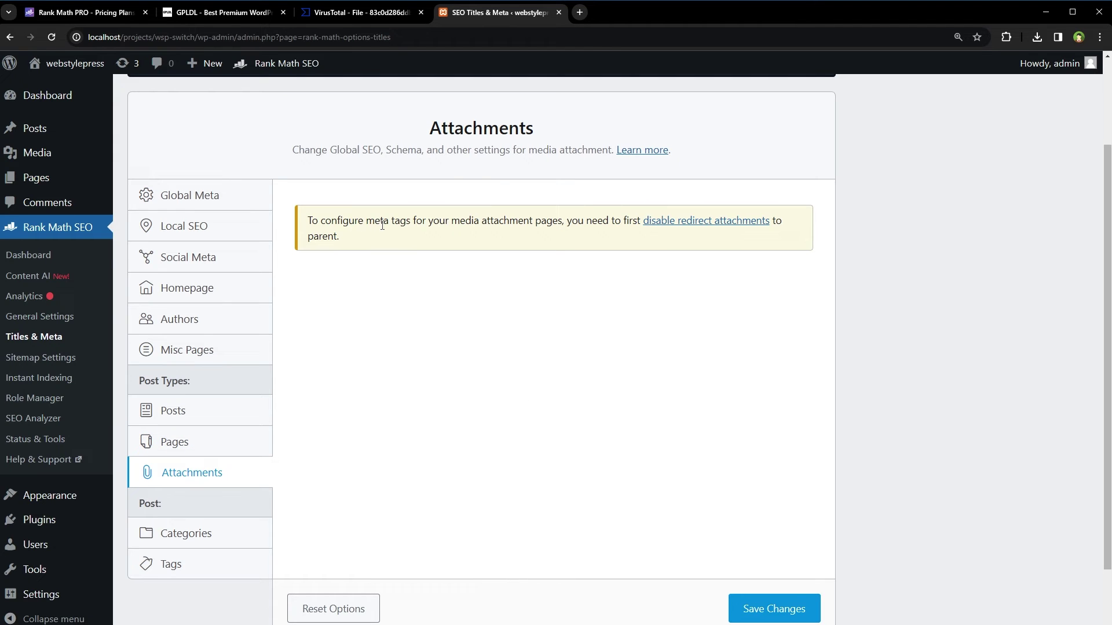
pyautogui.click(209, 532)
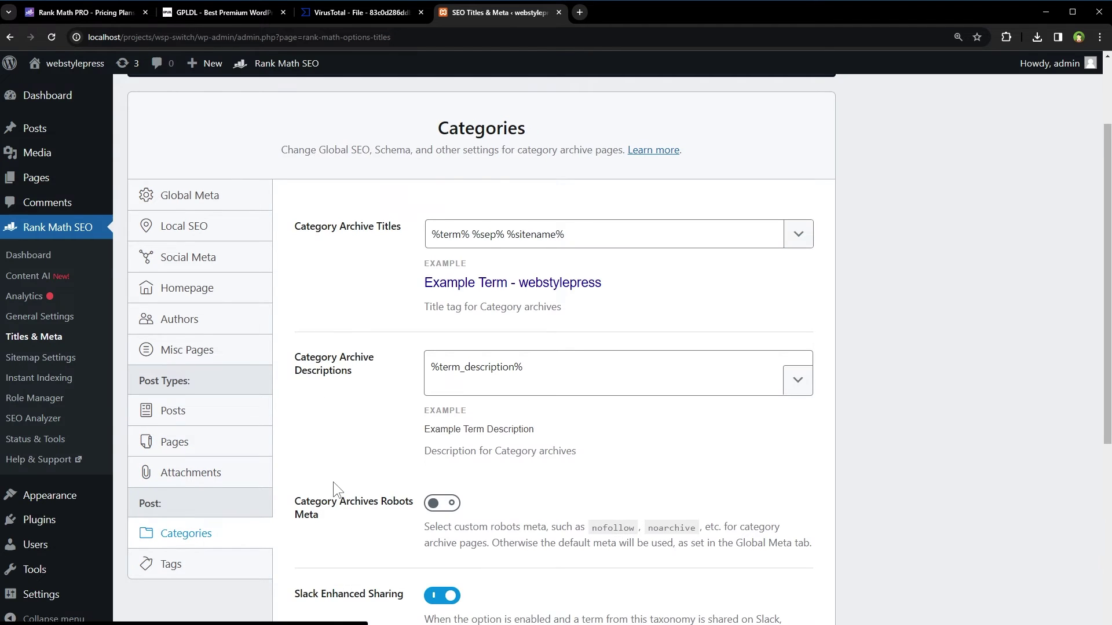
pyautogui.click(200, 572)
# Review Rank Math's general Sitemap Settings and the Submit URLs section of Instant Indexing.
pyautogui.click(35, 358)
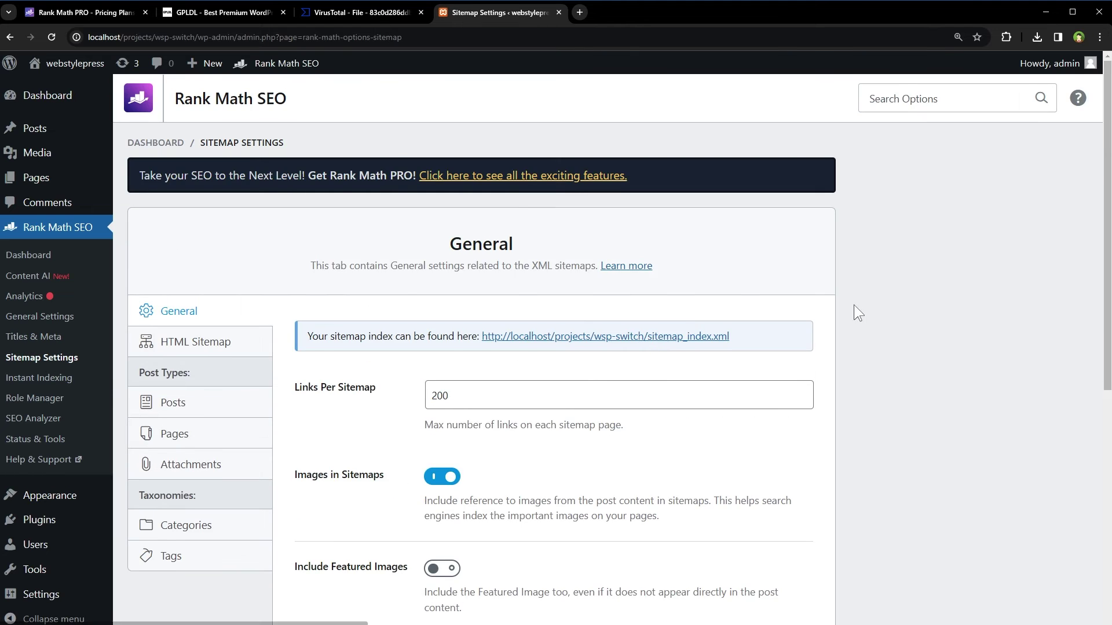
pyautogui.scroll(-6, 838, 308)
pyautogui.scroll(5, 874, 315)
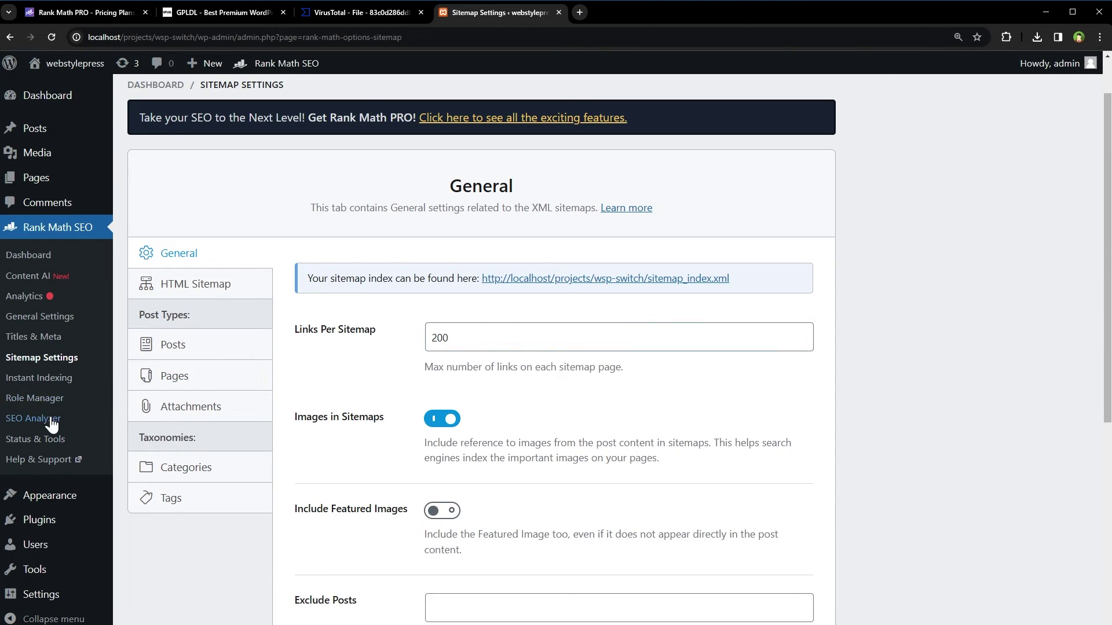
pyautogui.click(47, 380)
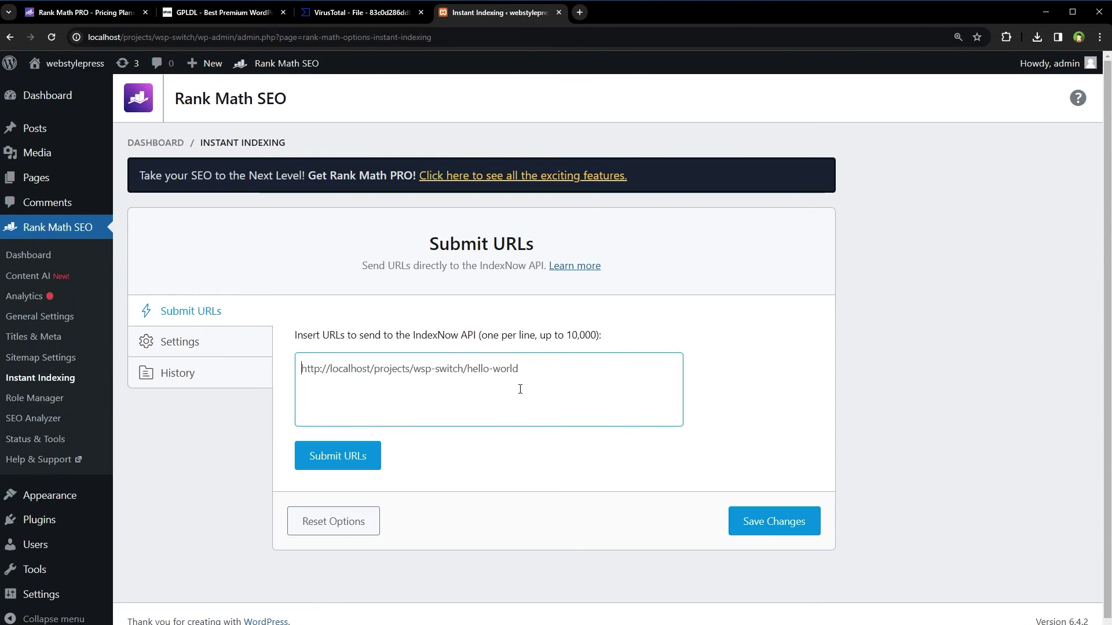
# Review Rank Math's Role Manager and open the SEO Analyzer page.
pyautogui.click(34, 398)
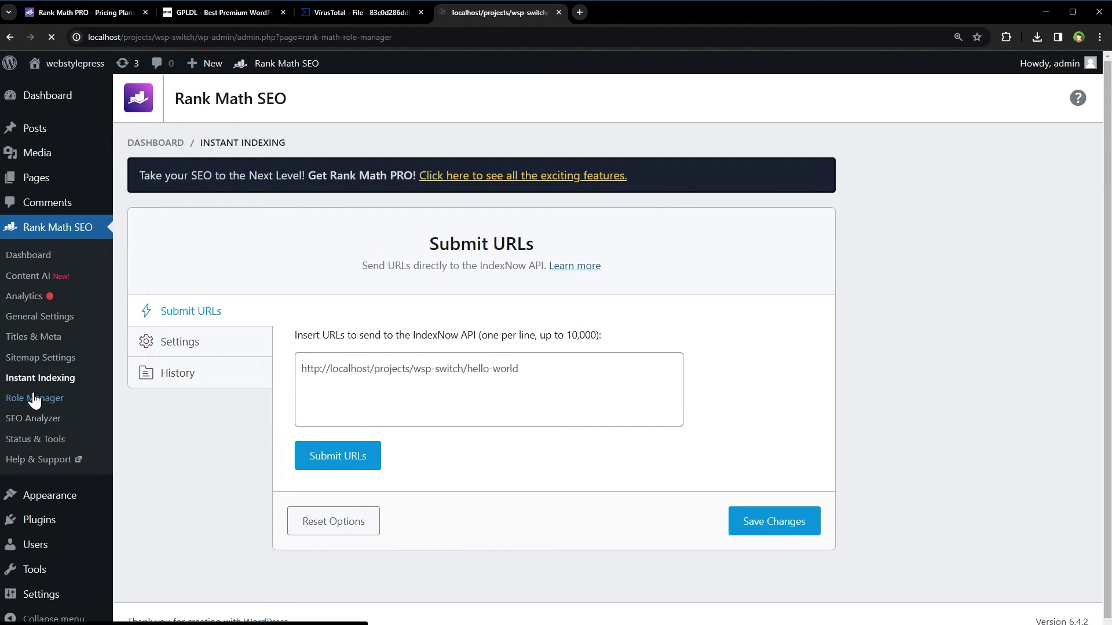
pyautogui.scroll(-10, 987, 378)
pyautogui.scroll(7, 979, 383)
pyautogui.scroll(2, 976, 387)
pyautogui.click(34, 422)
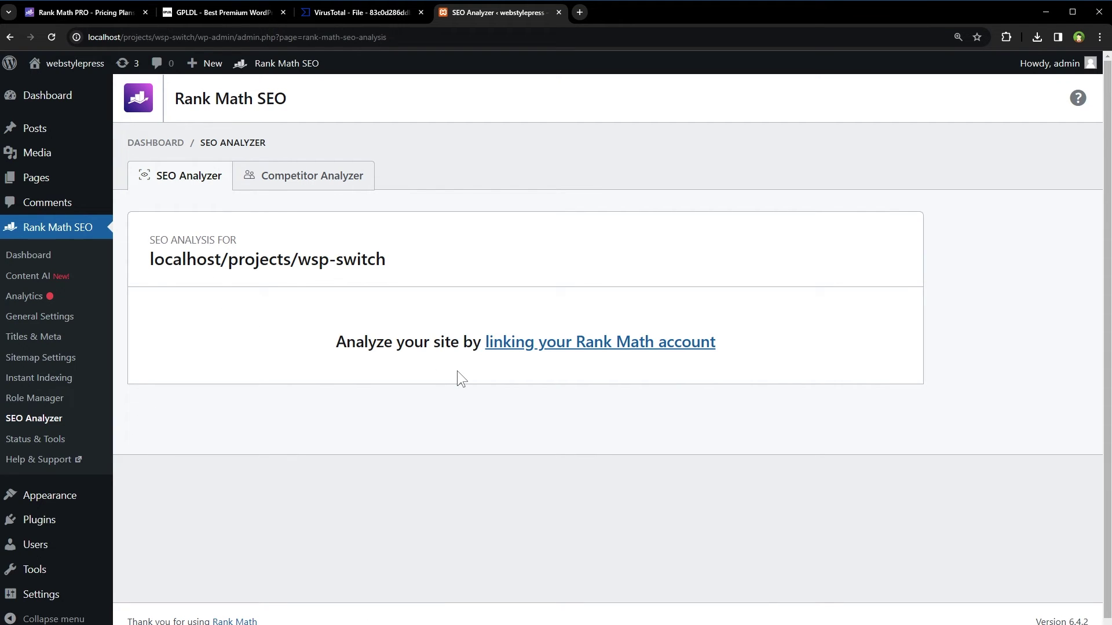
# Review the Competitor Analyzer and the Version Control, Database Tools and System Status pages, and return to Rank Math's modules dashboard.
pyautogui.click(272, 175)
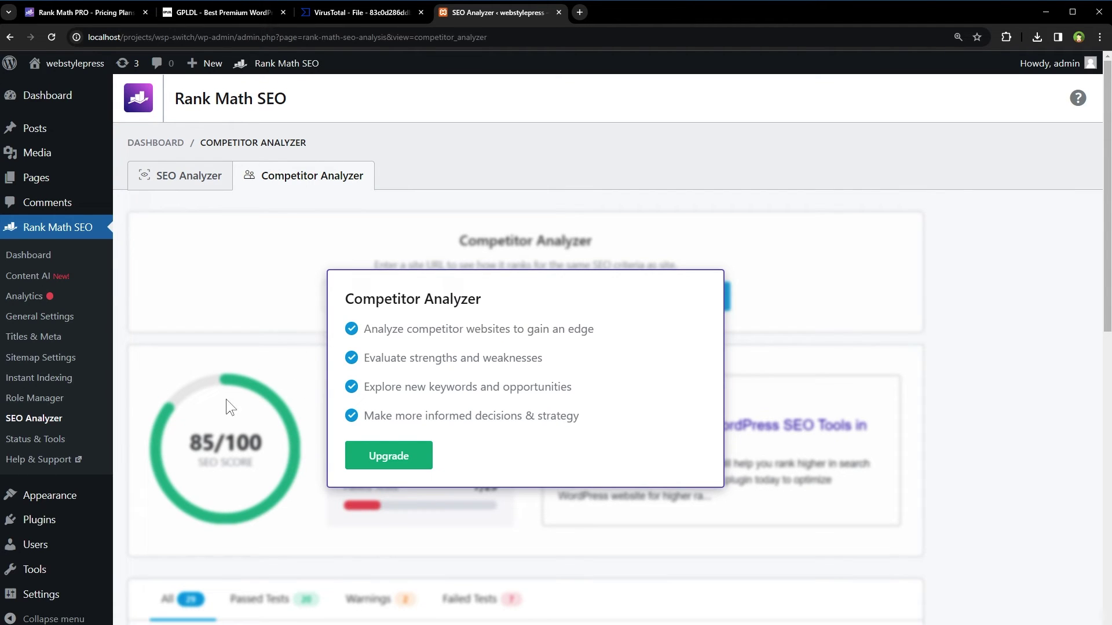
pyautogui.click(42, 440)
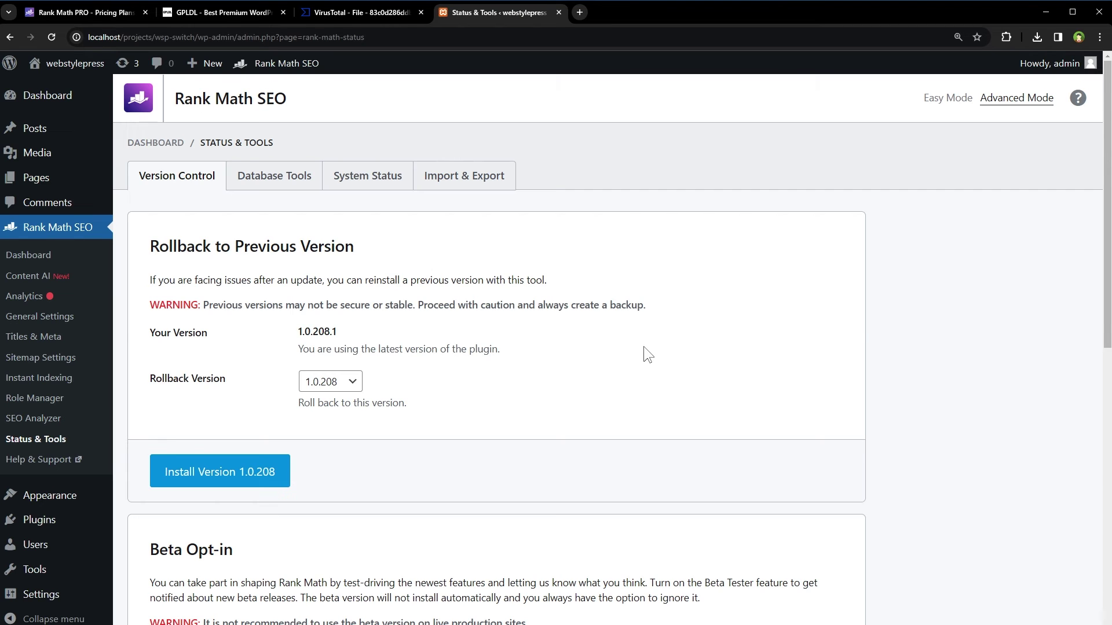
pyautogui.click(298, 176)
pyautogui.click(367, 177)
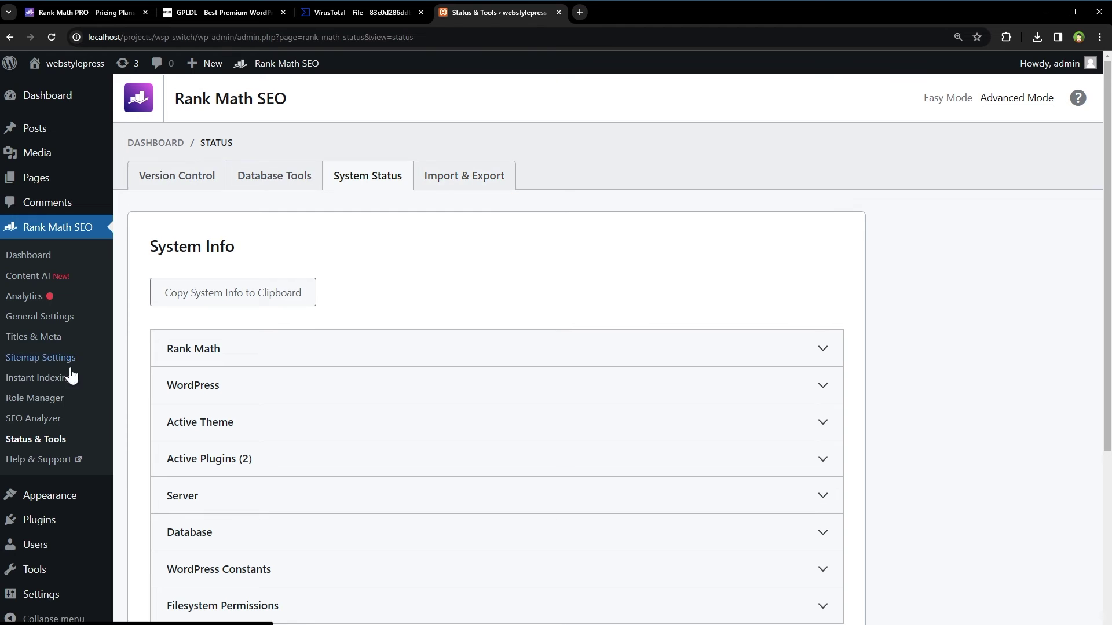
pyautogui.click(27, 256)
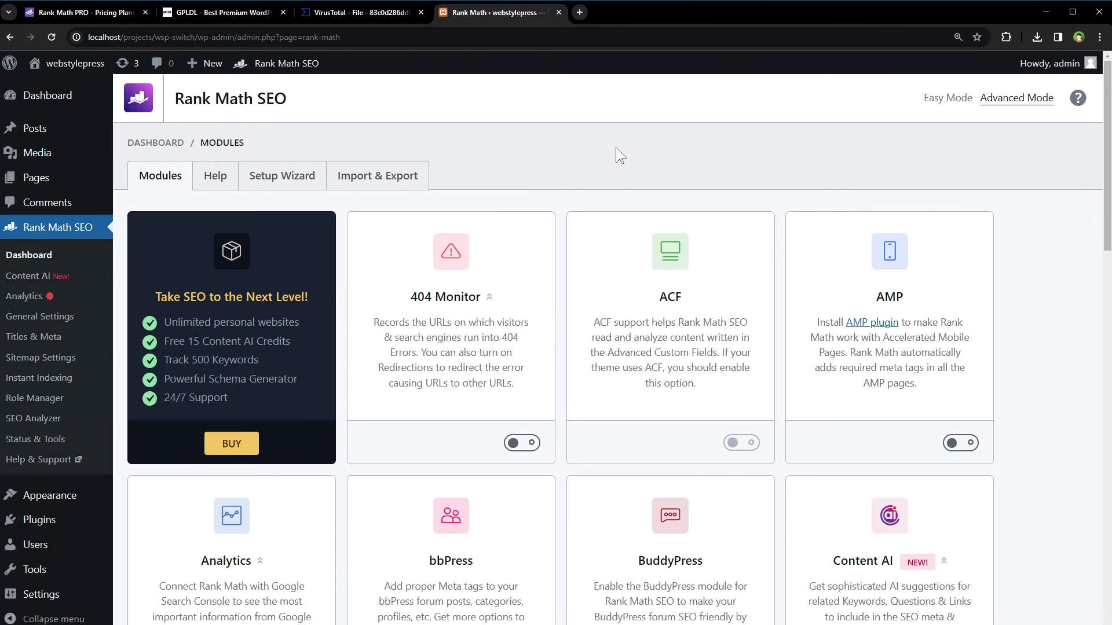
# Open the Add Plugins page in a new browser tab and choose seo-by-rank-math-pro.zip as the plugin file to upload.
pyautogui.moveTo(47, 521)
pyautogui.middleClick(153, 544)
pyautogui.click(637, 13)
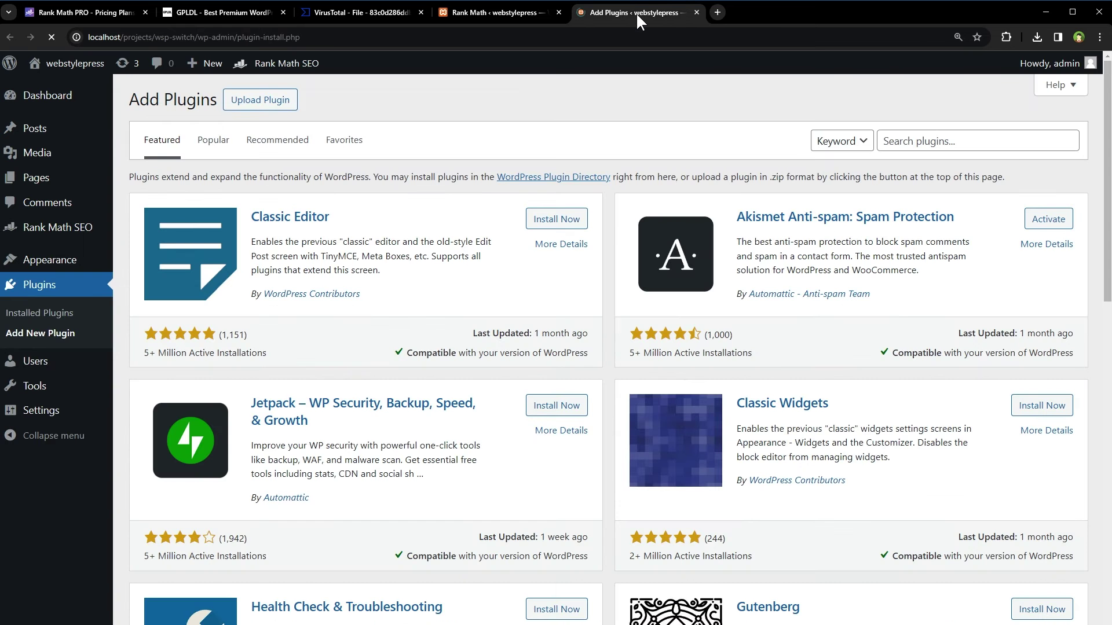
pyautogui.click(260, 99)
pyautogui.click(537, 223)
pyautogui.click(169, 86)
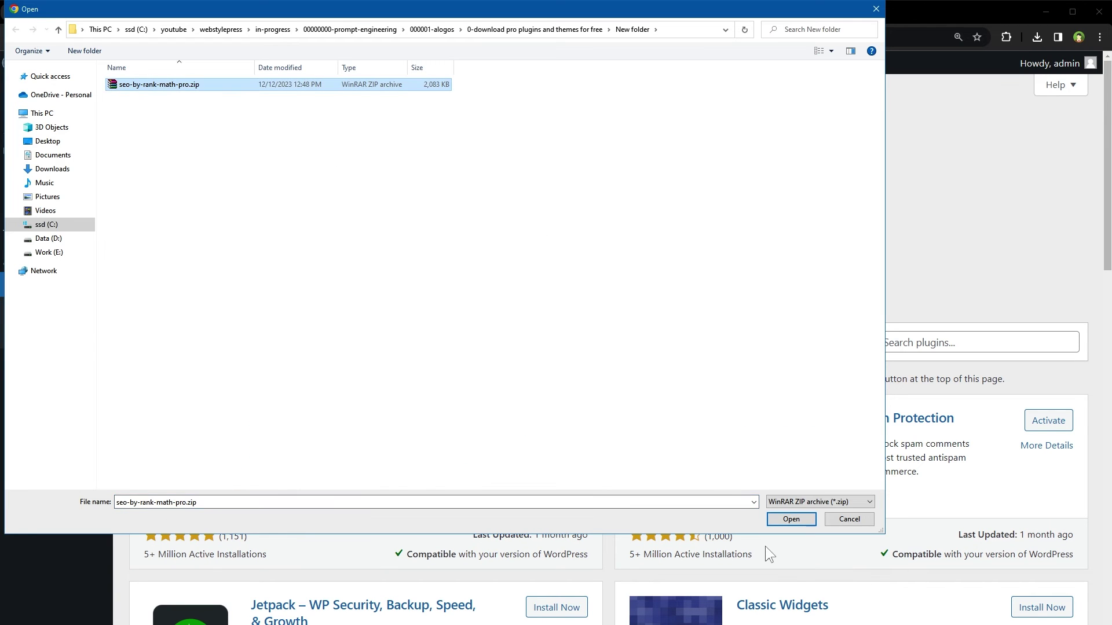
pyautogui.click(791, 519)
# Install the uploaded Rank Math SEO PRO plugin and activate it.
pyautogui.click(705, 232)
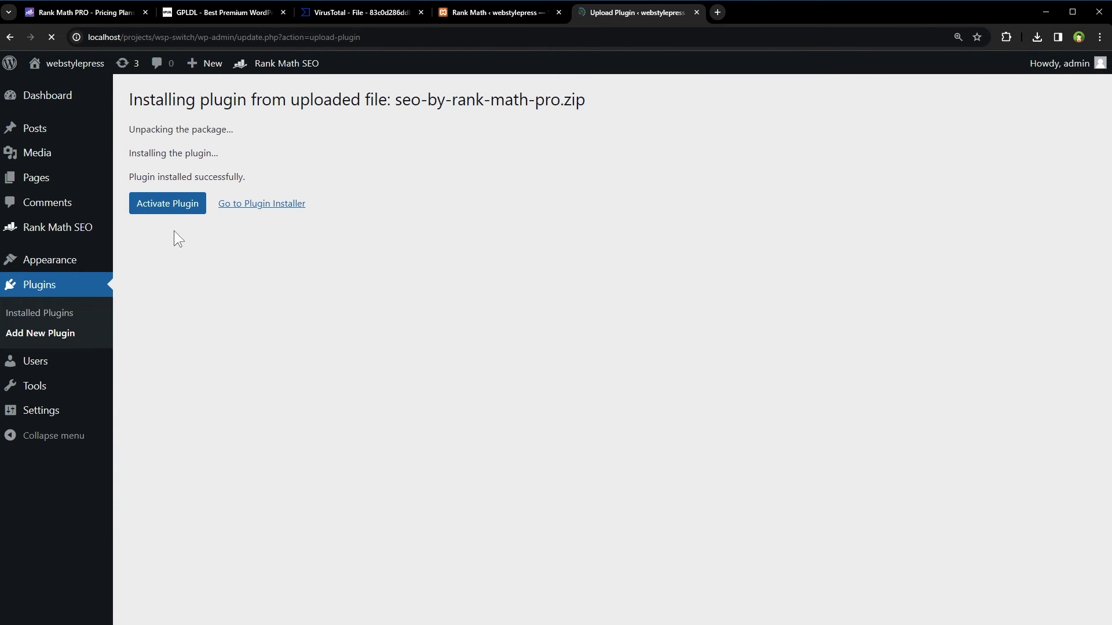
pyautogui.click(177, 208)
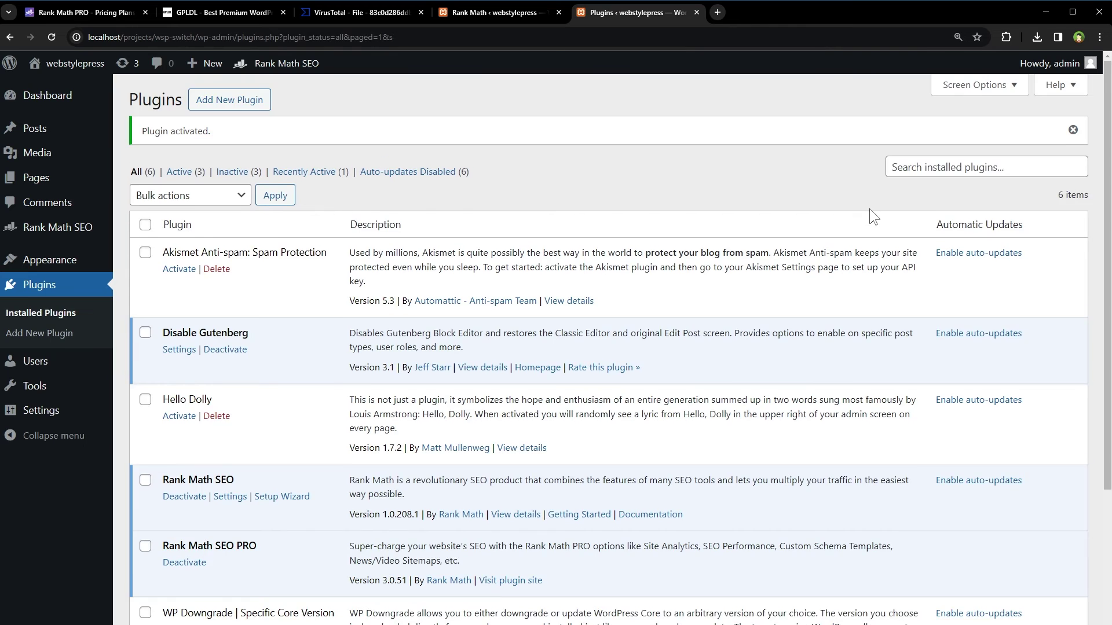
pyautogui.scroll(-1, 753, 232)
pyautogui.scroll(1, 493, 145)
# Reload the Rank Math dashboard with the PRO plugin active and review its modules.
pyautogui.click(464, 11)
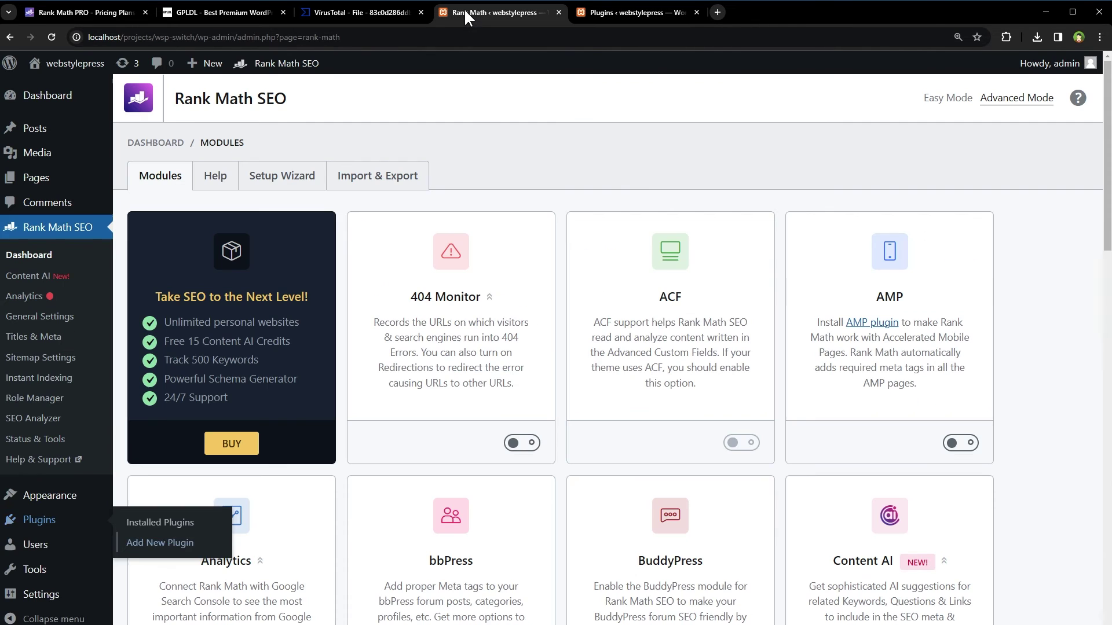
pyautogui.rightClick(475, 102)
pyautogui.click(544, 148)
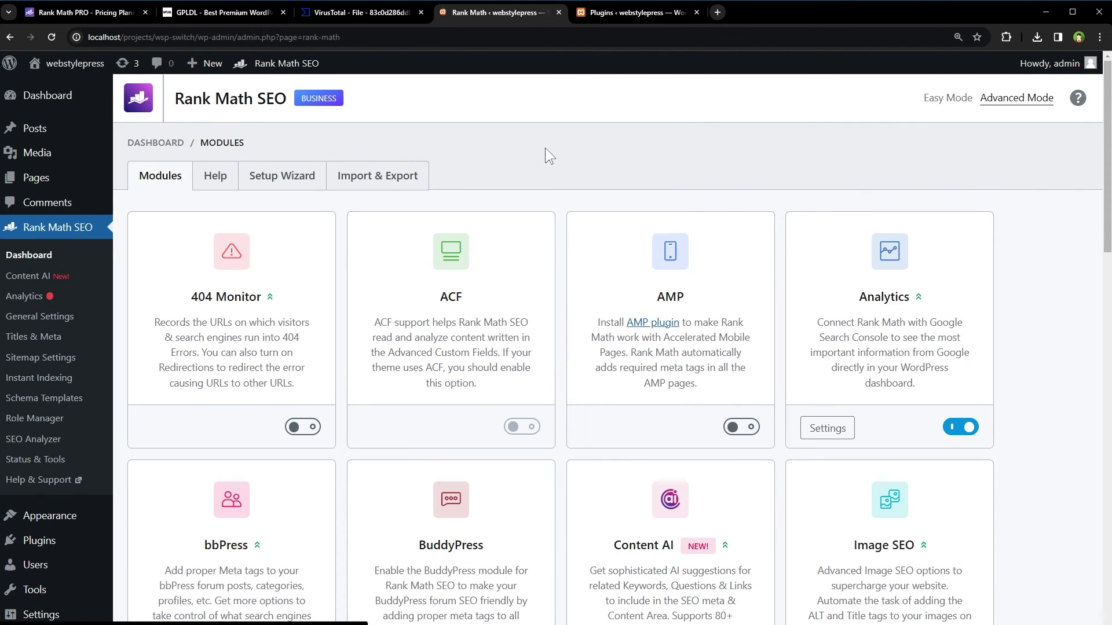
pyautogui.scroll(-11, 622, 297)
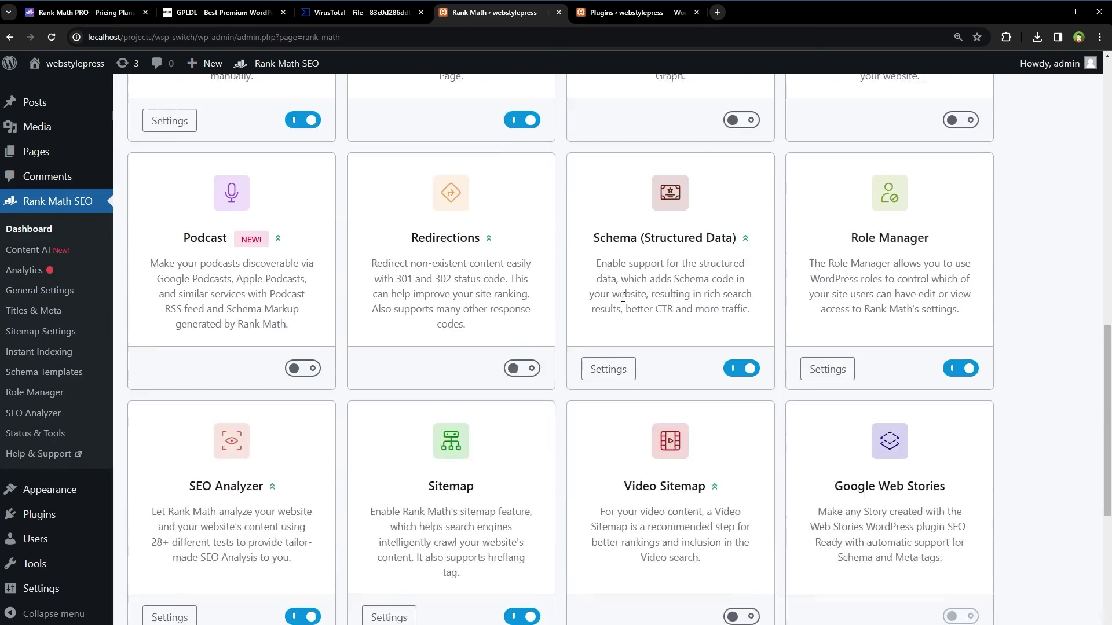
pyautogui.scroll(9, 621, 298)
# Check the Content AI page and the dashboard's plan badge against the Rank Math PRO pricing page.
pyautogui.click(19, 279)
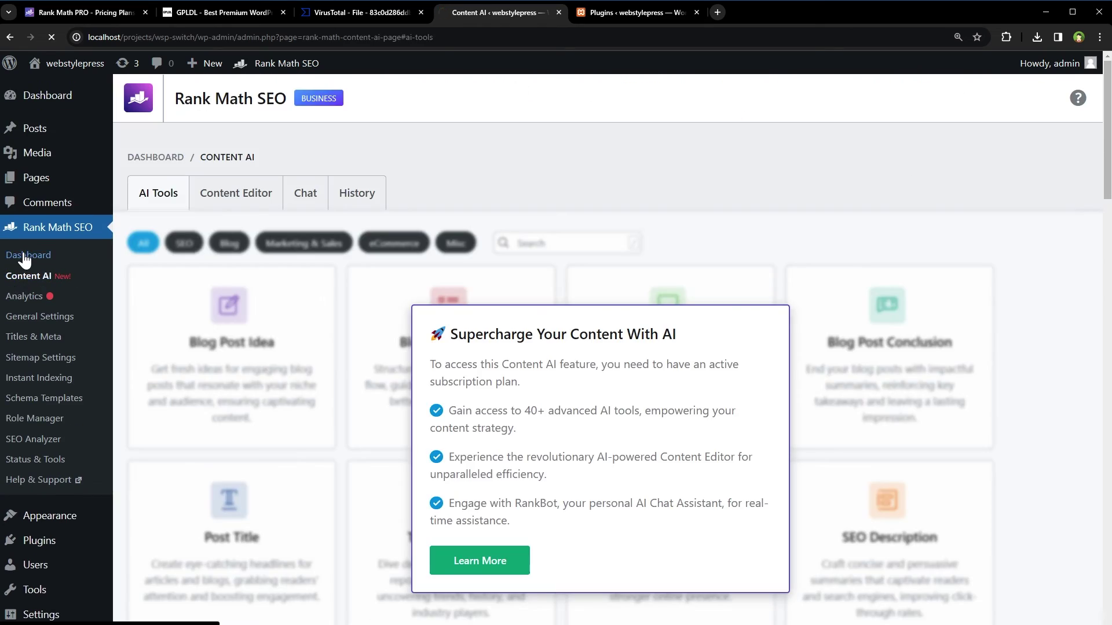
pyautogui.click(24, 256)
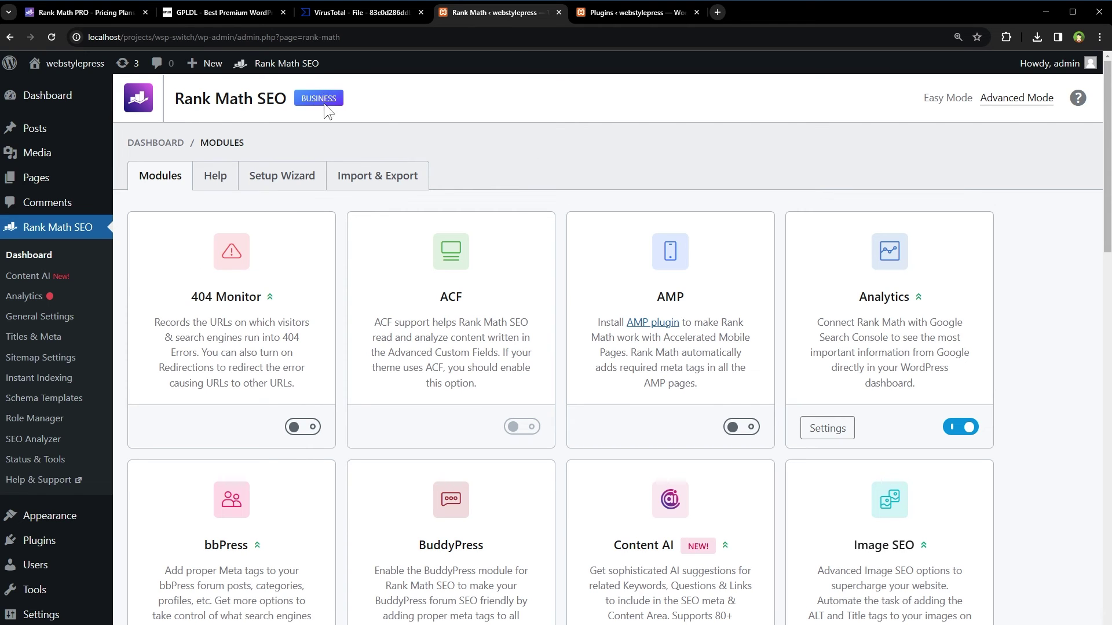
pyautogui.click(96, 14)
pyautogui.doubleClick(719, 199)
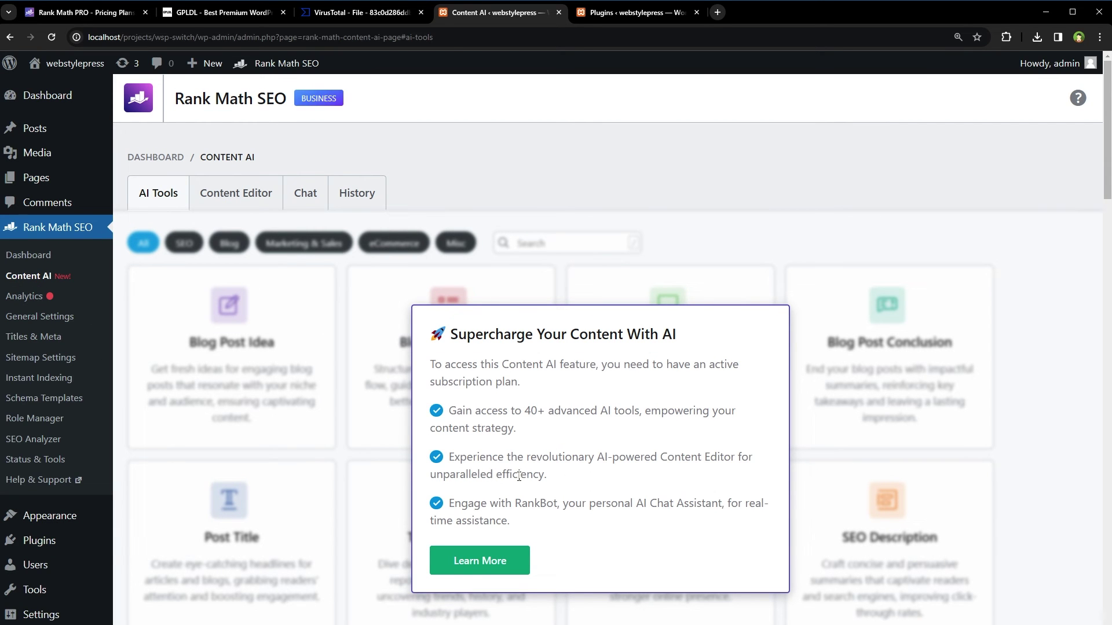
# Review Rank Math's Analytics, General Settings, Sitemap Settings, Titles & Meta and Instant Indexing pages with PRO active.
pyautogui.click(23, 296)
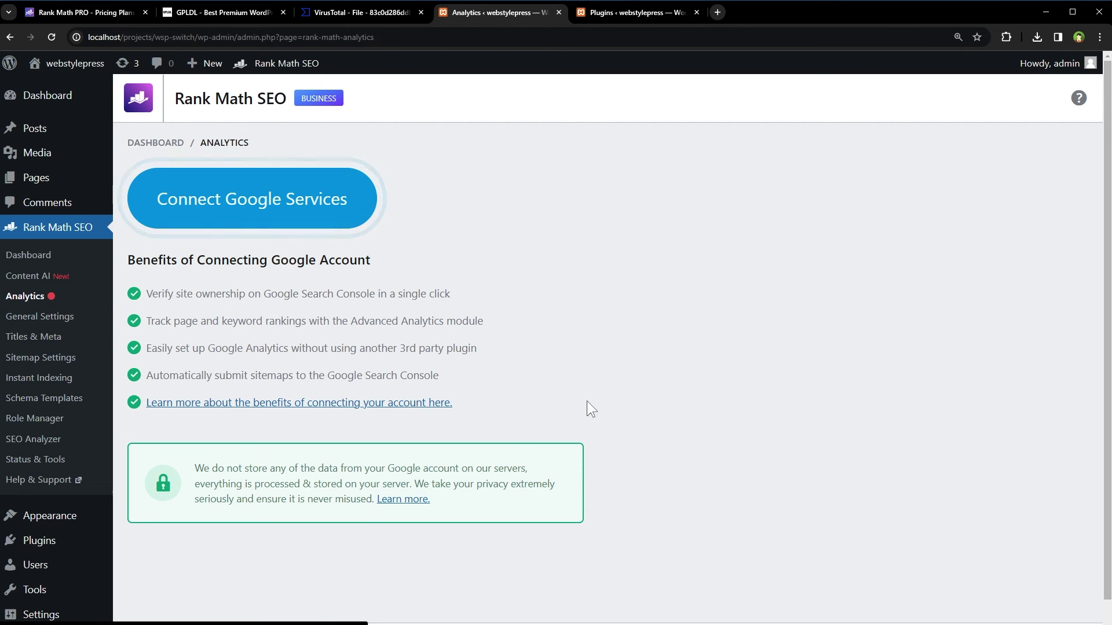
pyautogui.click(36, 317)
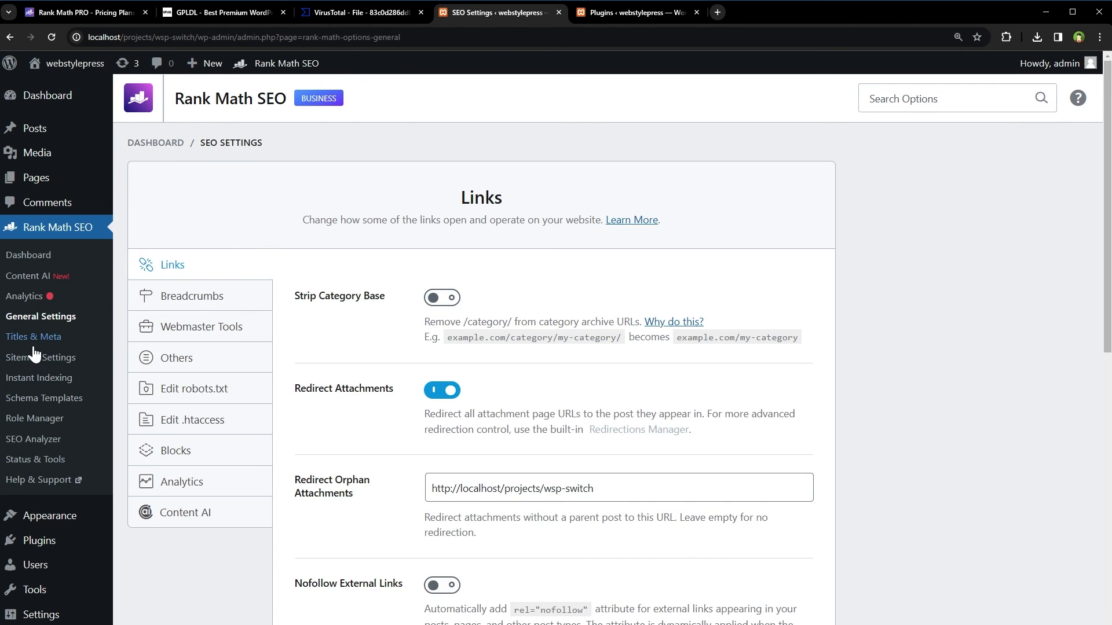
pyautogui.click(26, 356)
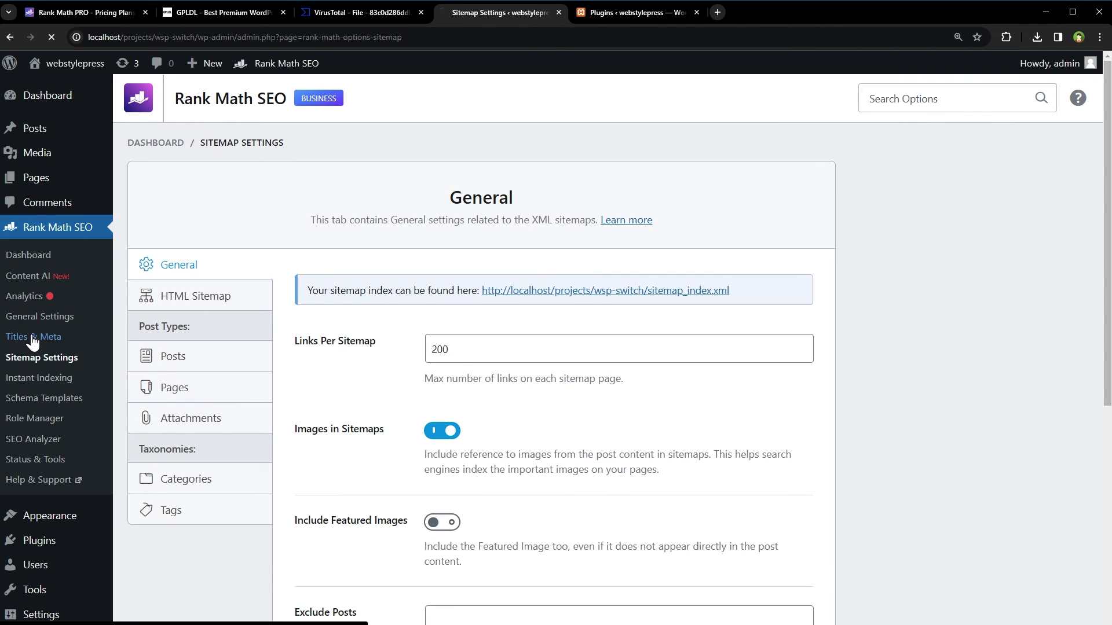
pyautogui.click(32, 338)
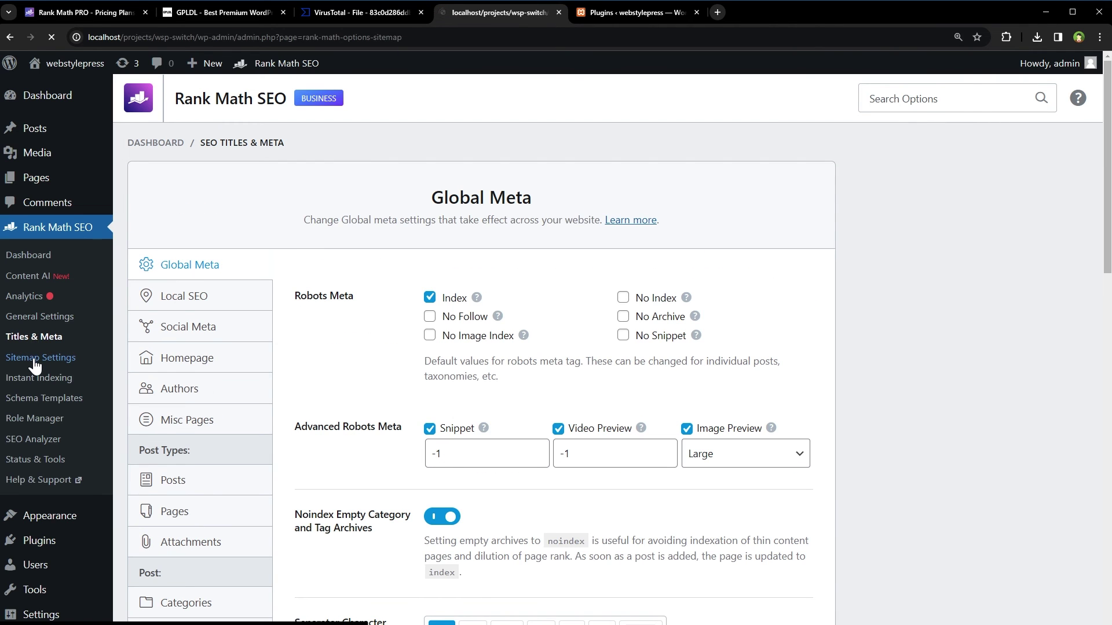
pyautogui.click(35, 363)
pyautogui.click(36, 379)
# Review the SEO Analyzer and Competitor Analyzer pages with PRO active, and return to the GPLDL repository listing.
pyautogui.click(40, 440)
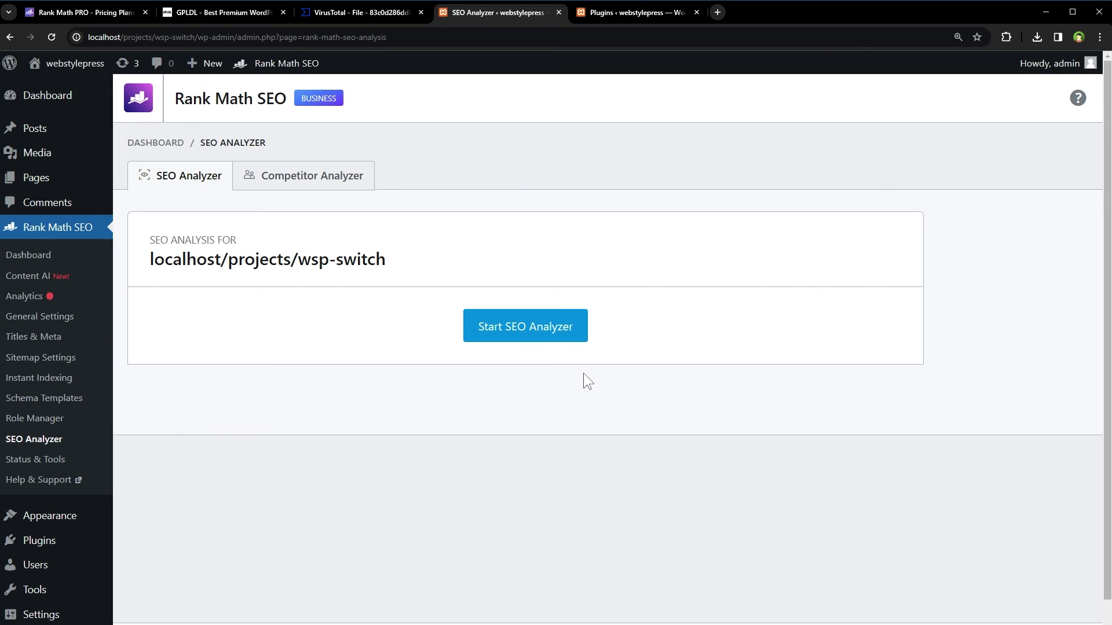
pyautogui.click(303, 182)
pyautogui.click(435, 296)
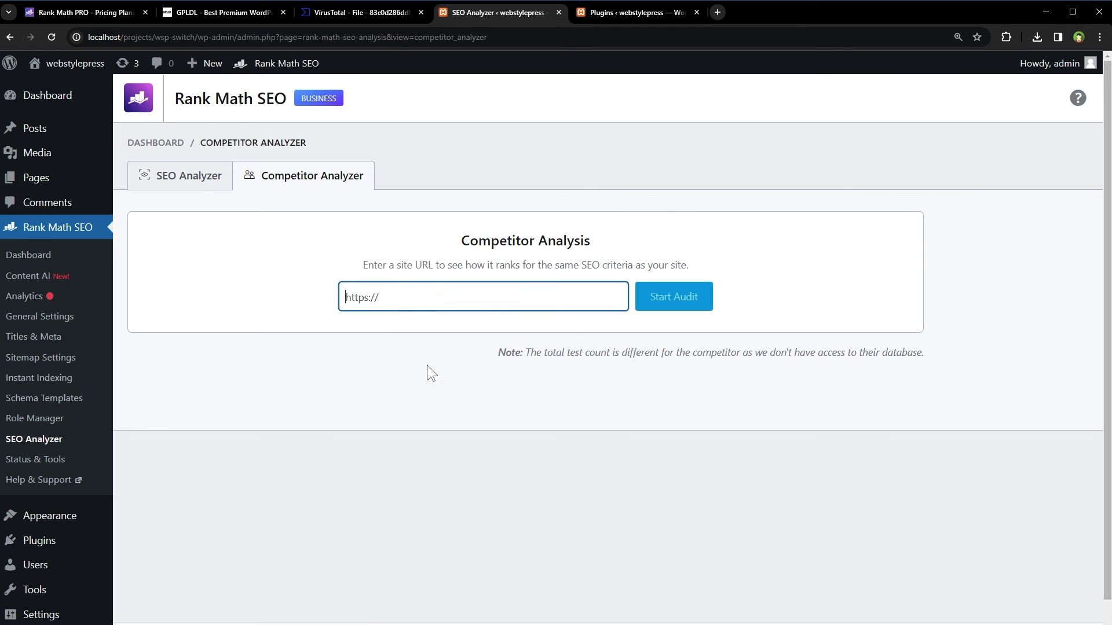
pyautogui.click(418, 402)
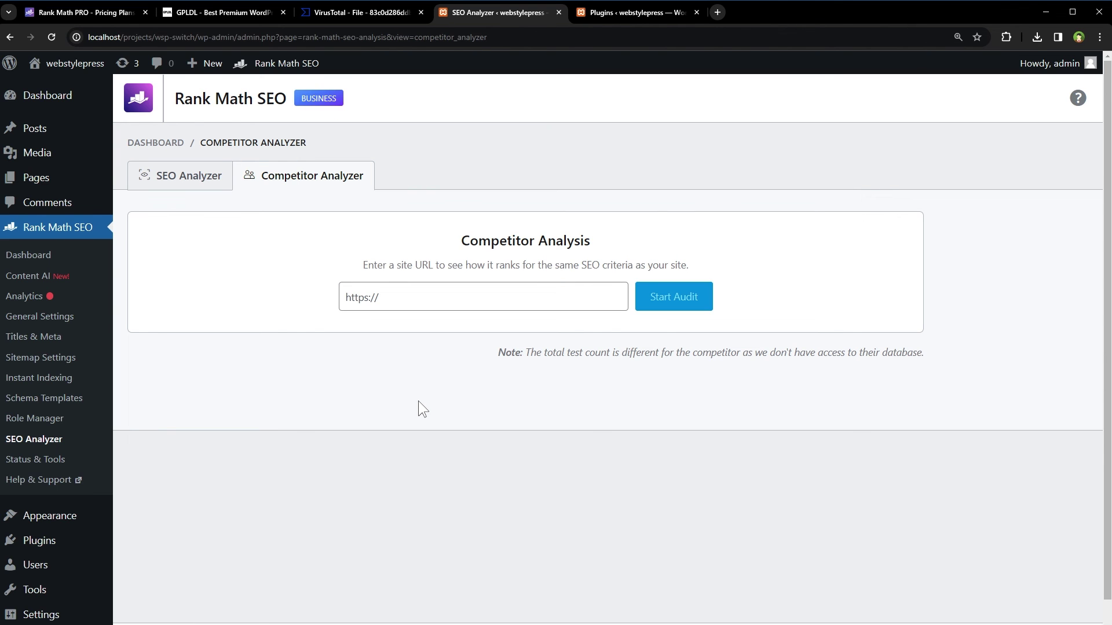
pyautogui.hotkey('ctrl', '2')
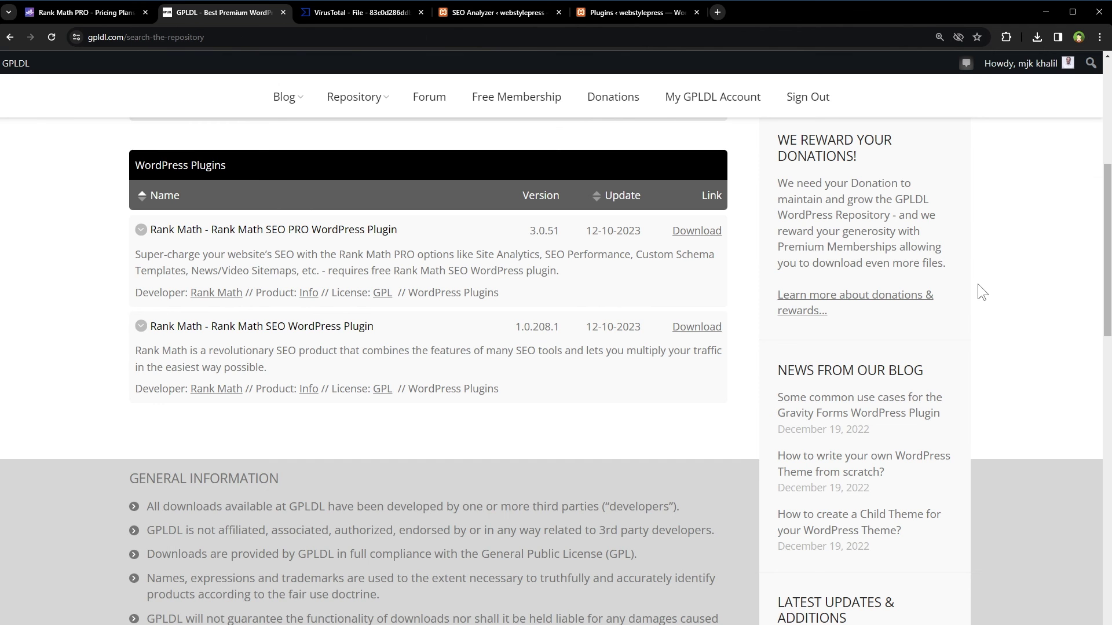